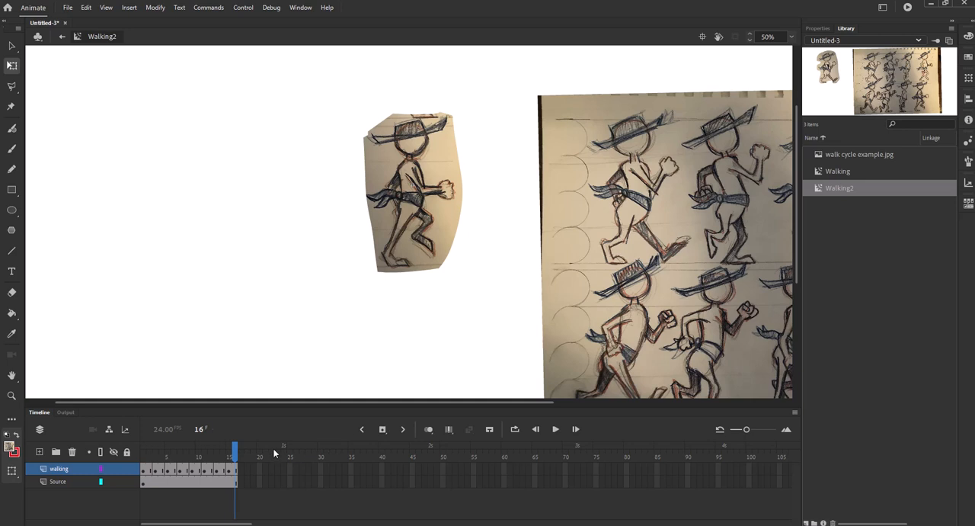
Step: Play and pause the walk cycle inside the Walking2 symbol to review it
{"action": "left_click", "coordinate": [555, 429]}
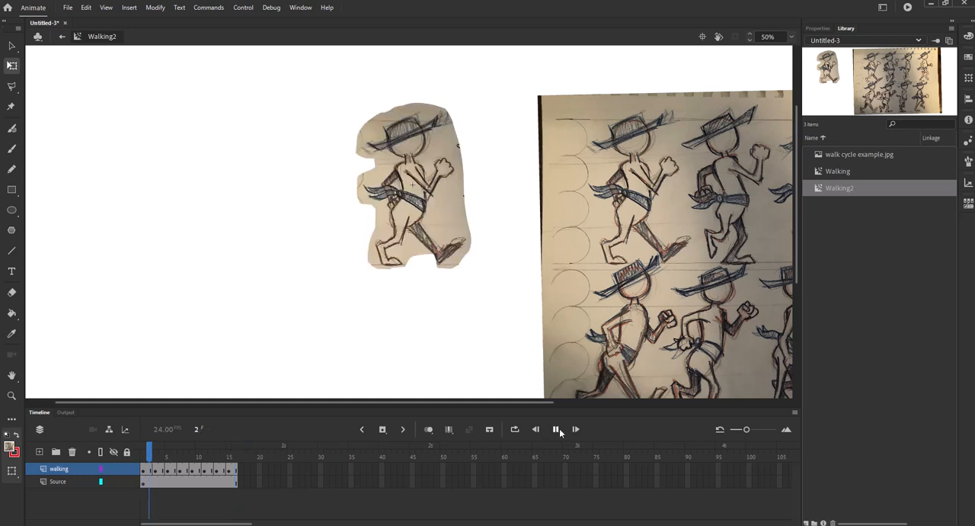
{"action": "left_click", "coordinate": [556, 429]}
{"action": "left_click", "coordinate": [556, 429]}
{"action": "left_click", "coordinate": [556, 429]}
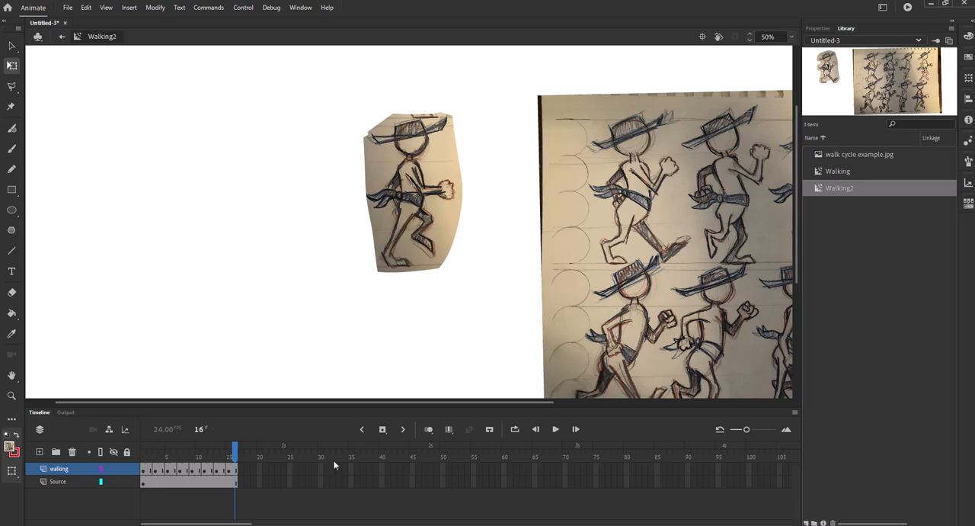
Step: Delete the Source layer from the Walking2 symbol and replay the walk cycle
{"action": "left_click", "coordinate": [72, 480]}
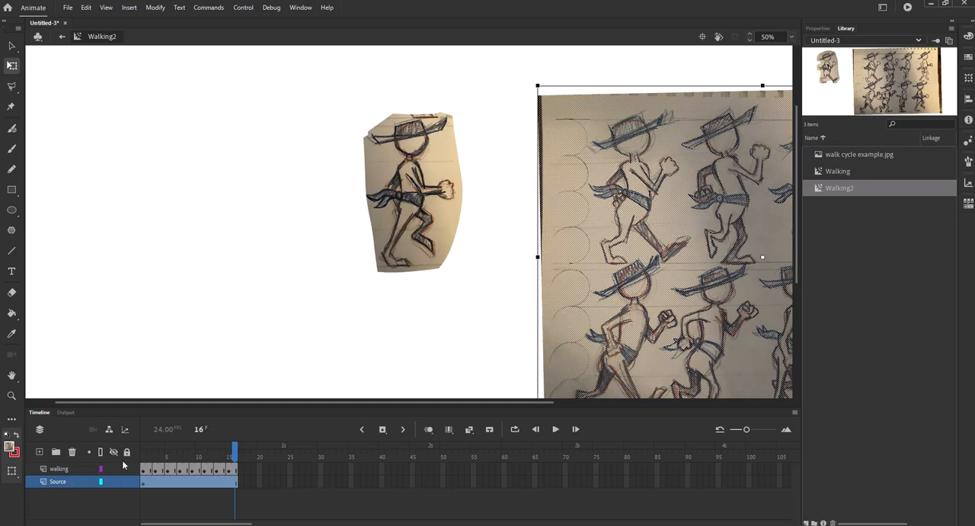
{"action": "left_click", "coordinate": [72, 451]}
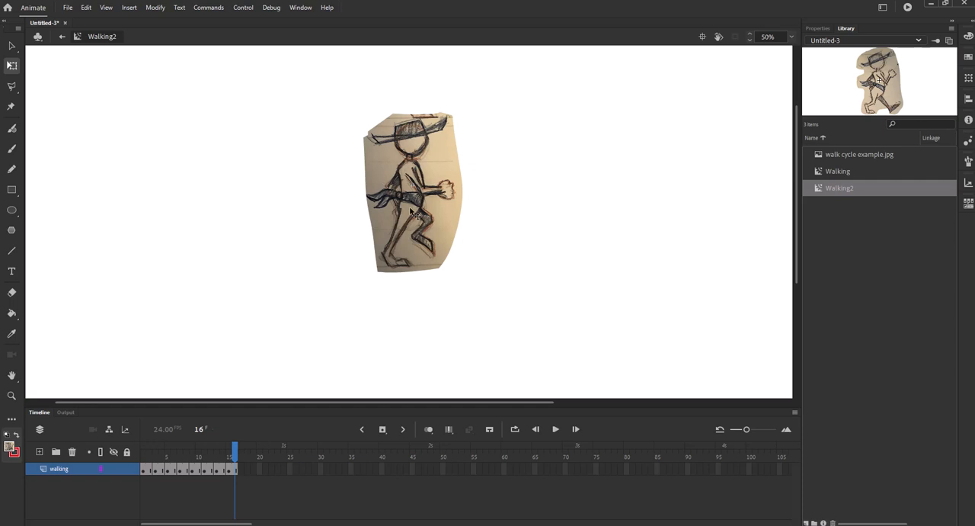
{"action": "left_click", "coordinate": [557, 430]}
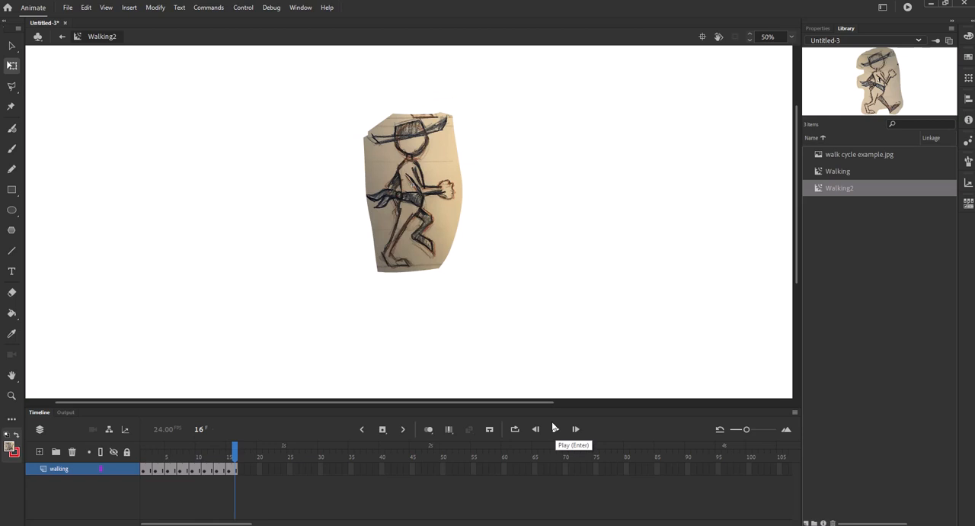
Step: Return to Scene 1 and place a Walking2 instance from the library onto the stage, positioned inside the stage frame
{"action": "left_click", "coordinate": [61, 38]}
{"action": "left_click_drag", "start_coordinate": [417, 175], "coordinate": [460, 266]}
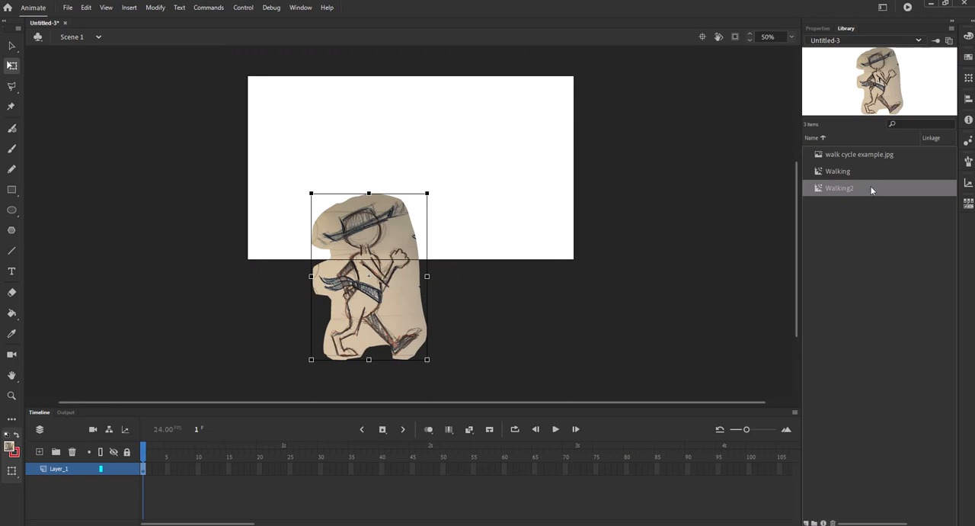
{"action": "left_click_drag", "start_coordinate": [384, 317], "coordinate": [412, 204]}
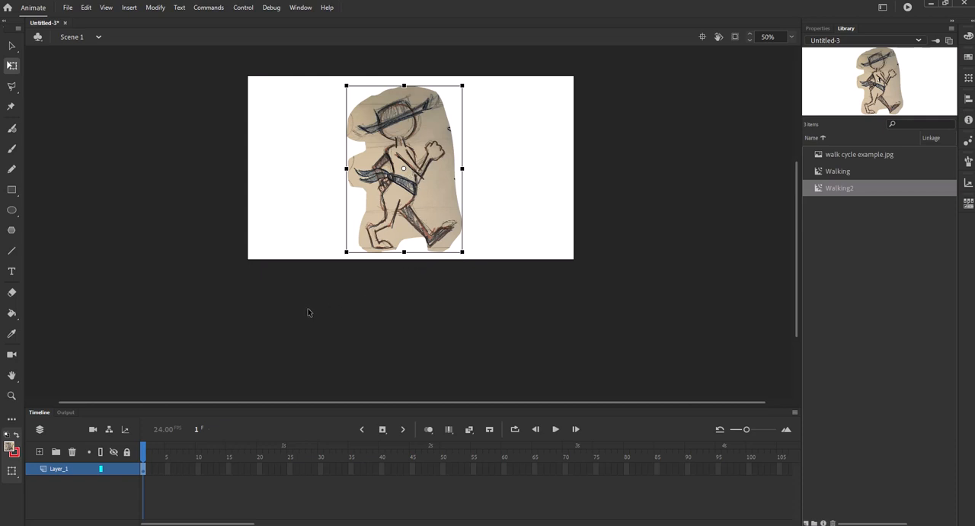
Step: Test the movie in a preview window, then close the preview
{"action": "key", "text": "ctrl+Return"}
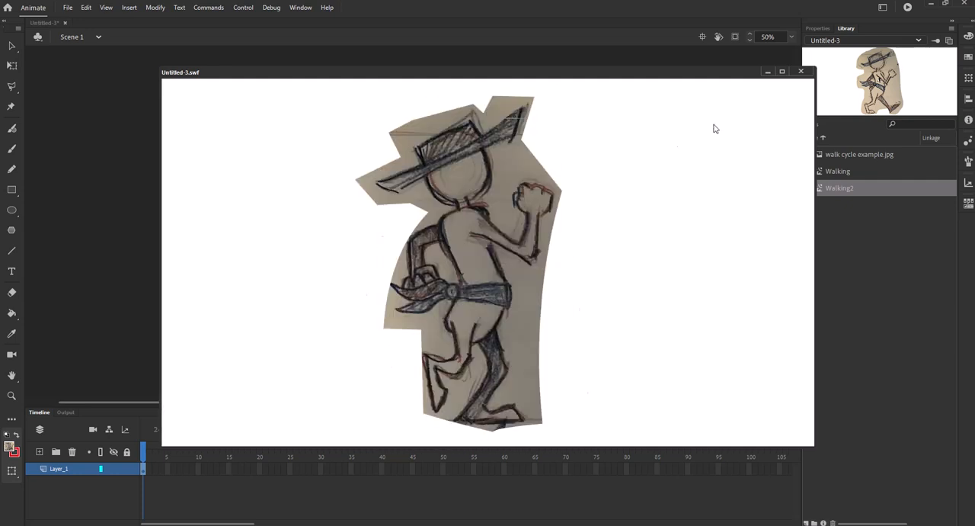
{"action": "left_click", "coordinate": [801, 72]}
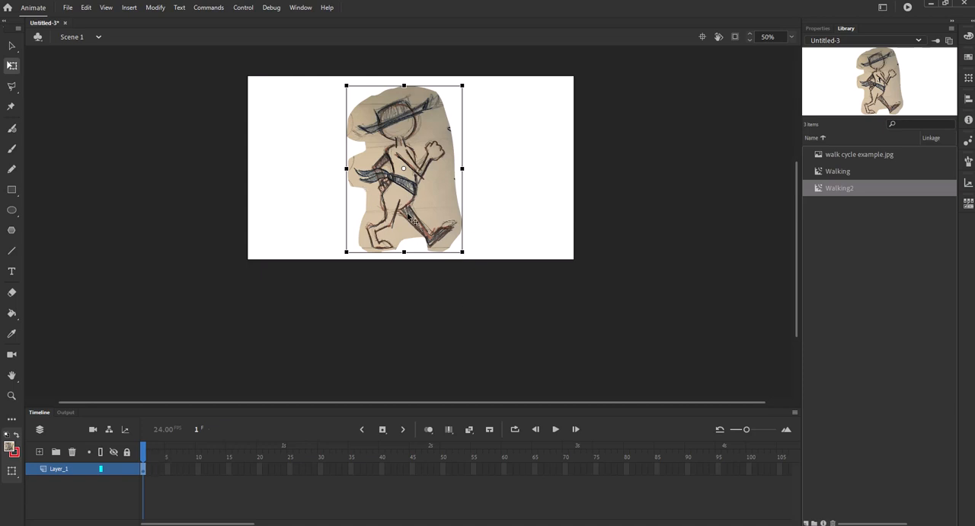
Step: Try extending the layer's frames to frame 49 and playing it, then undo the extension
{"action": "left_click", "coordinate": [437, 468]}
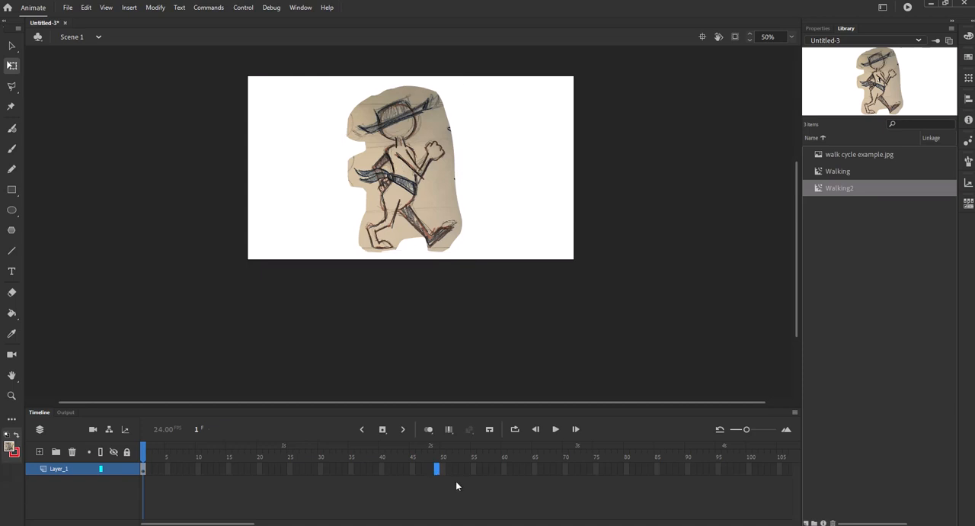
{"action": "key", "text": "F5"}
{"action": "left_click", "coordinate": [555, 429]}
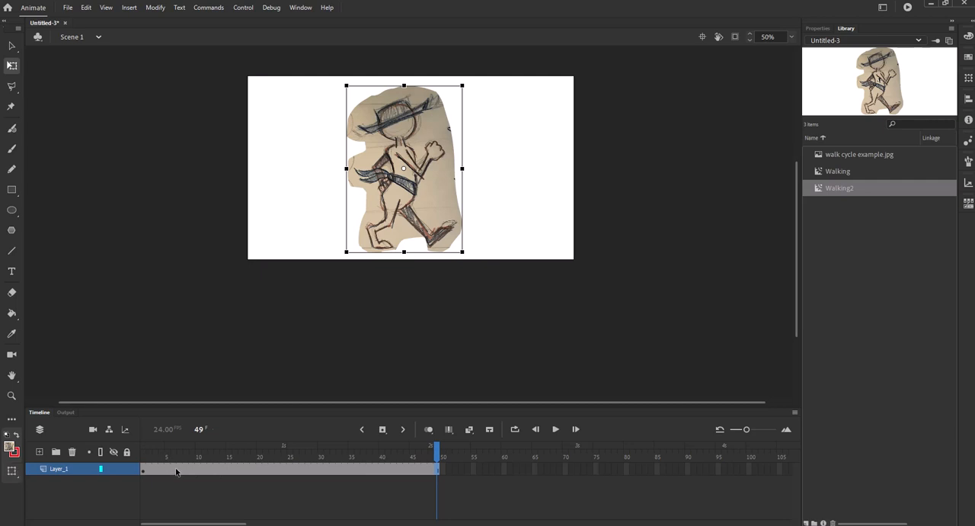
{"action": "key", "text": "ctrl+z"}
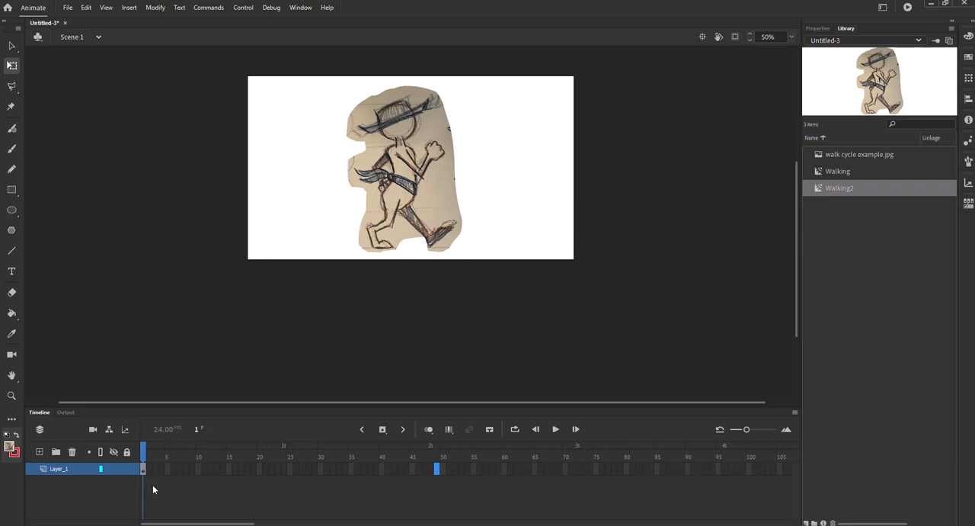
Step: Rename Layer_1 to Walking
{"action": "double_click", "coordinate": [66, 469]}
{"action": "type", "text": "Walking"}
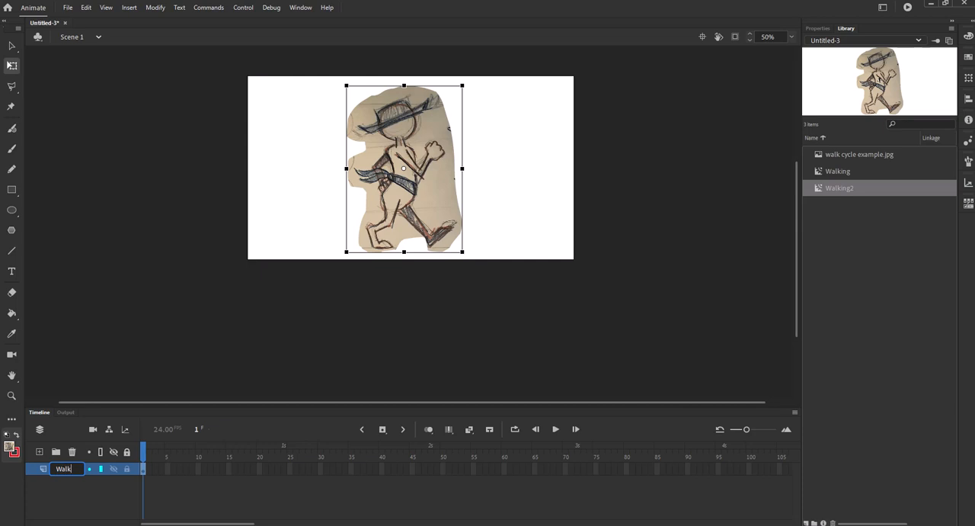
{"action": "left_click", "coordinate": [85, 495]}
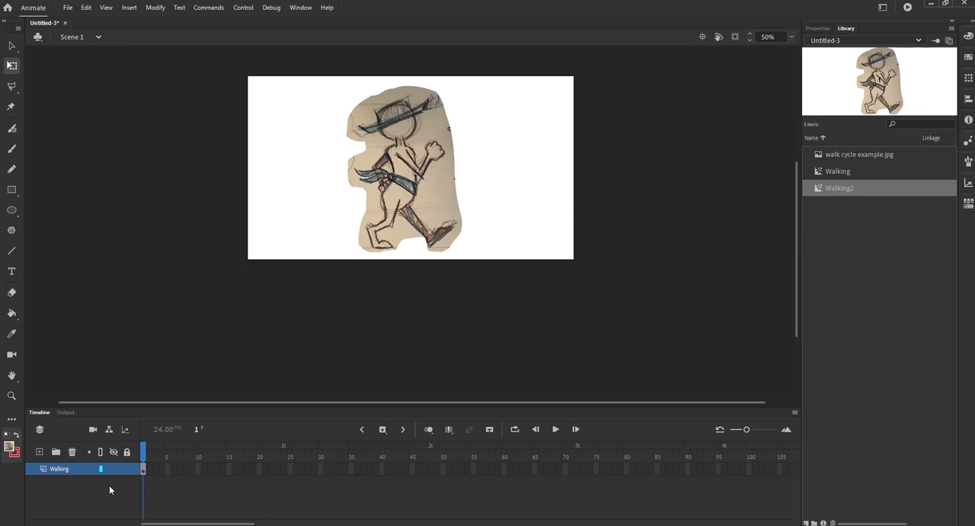
Step: Add a new layer named background beneath the Walking layer and lock the Walking layer
{"action": "left_click", "coordinate": [40, 451]}
{"action": "double_click", "coordinate": [60, 468]}
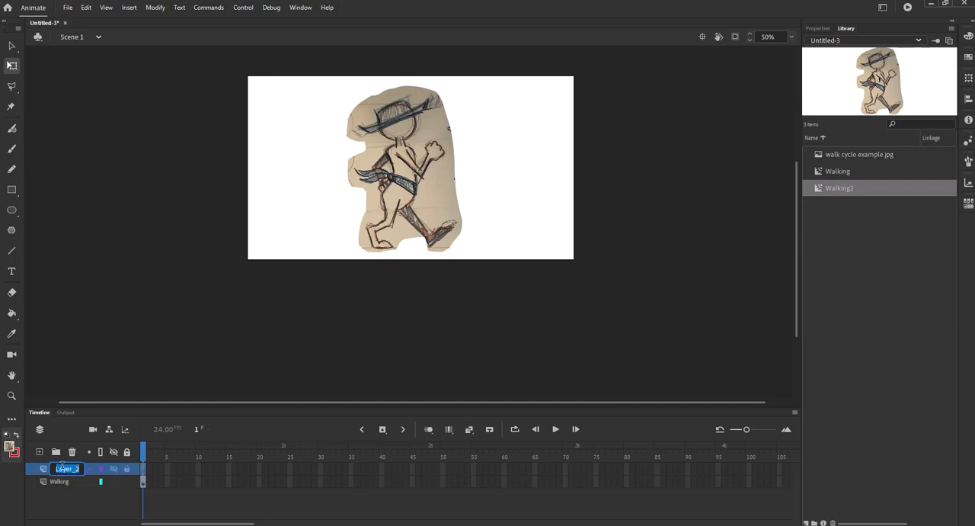
{"action": "type", "text": "Background"}
{"action": "key", "text": "Return"}
{"action": "left_click_drag", "start_coordinate": [45, 499], "coordinate": [47, 498]}
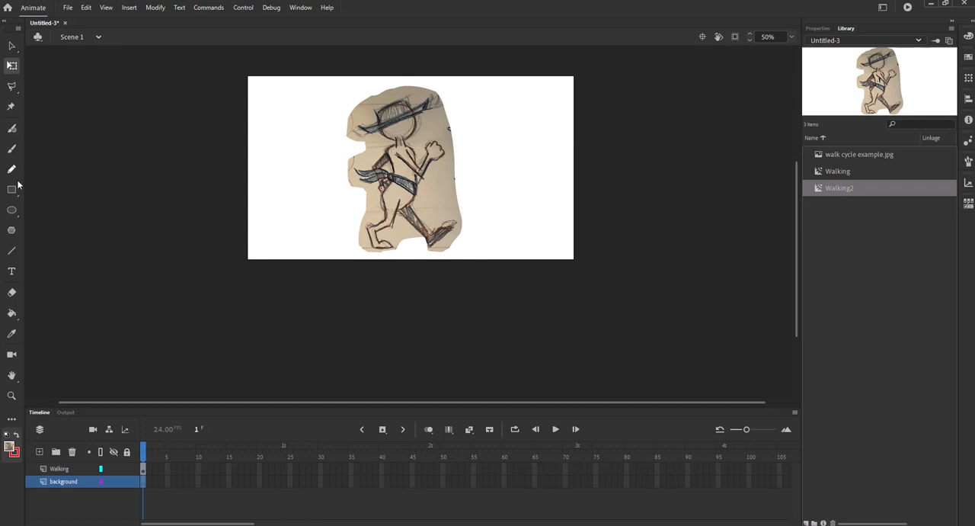
{"action": "left_click", "coordinate": [127, 468]}
Step: Draw a rectangle below the stage with the Rectangle tool, then undo it
{"action": "key", "text": "r"}
{"action": "mouse_move", "coordinate": [226, 216]}
{"action": "left_mouse_down"}
{"action": "mouse_move", "coordinate": [329, 262]}
{"action": "mouse_move", "coordinate": [393, 264]}
{"action": "mouse_move", "coordinate": [386, 302]}
{"action": "left_mouse_up"}
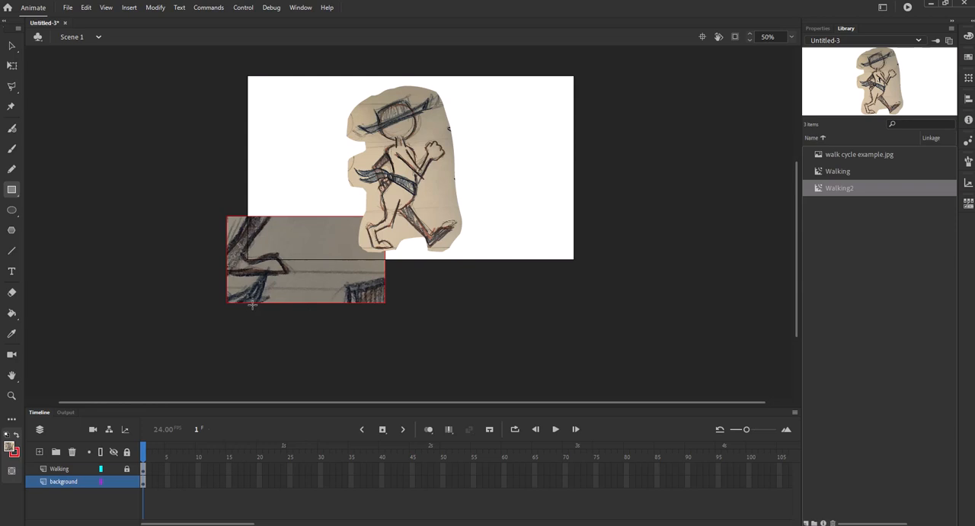
{"action": "key", "text": "ctrl+z"}
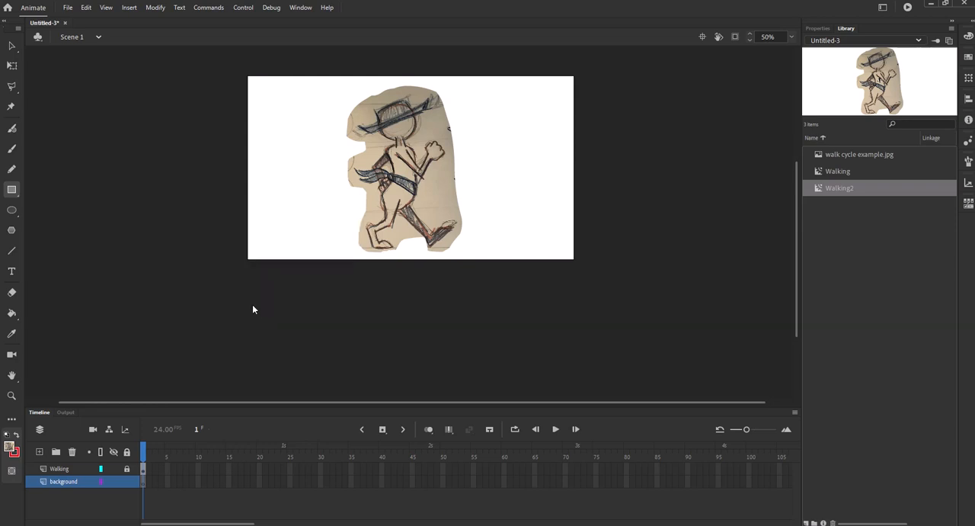
Step: Set the rectangle tool's fill to yellow and its stroke to no color
{"action": "left_click", "coordinate": [817, 28]}
{"action": "left_click", "coordinate": [820, 144]}
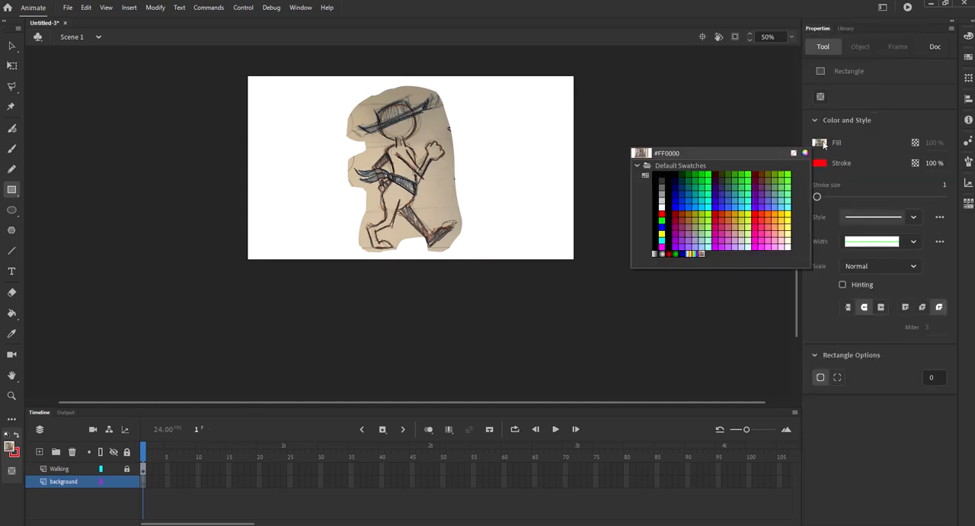
{"action": "left_click", "coordinate": [712, 177]}
{"action": "left_click", "coordinate": [730, 213]}
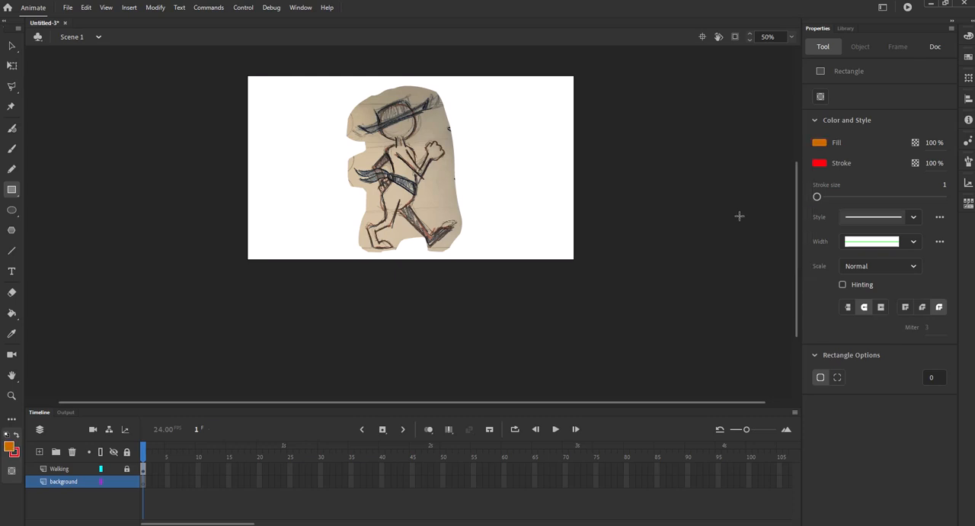
{"action": "left_click", "coordinate": [823, 141]}
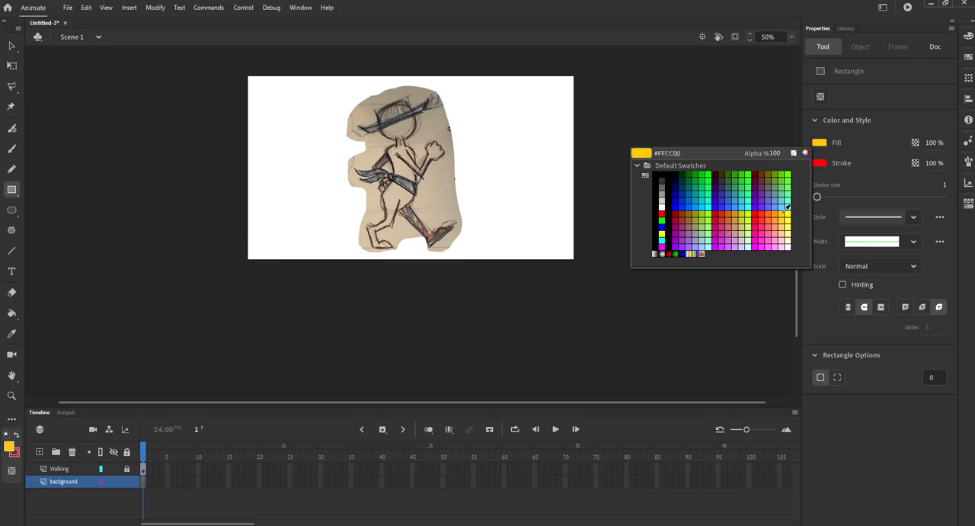
{"action": "left_click", "coordinate": [824, 161]}
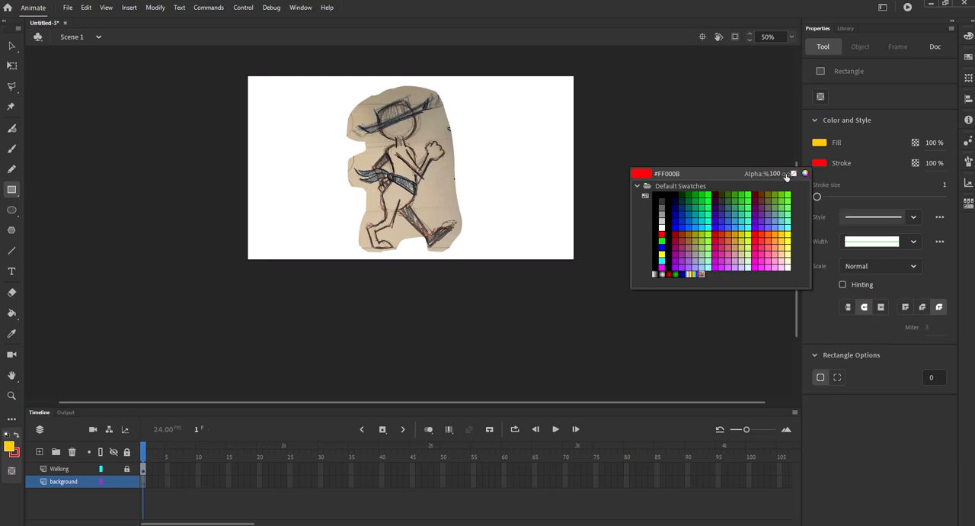
{"action": "left_click", "coordinate": [794, 174]}
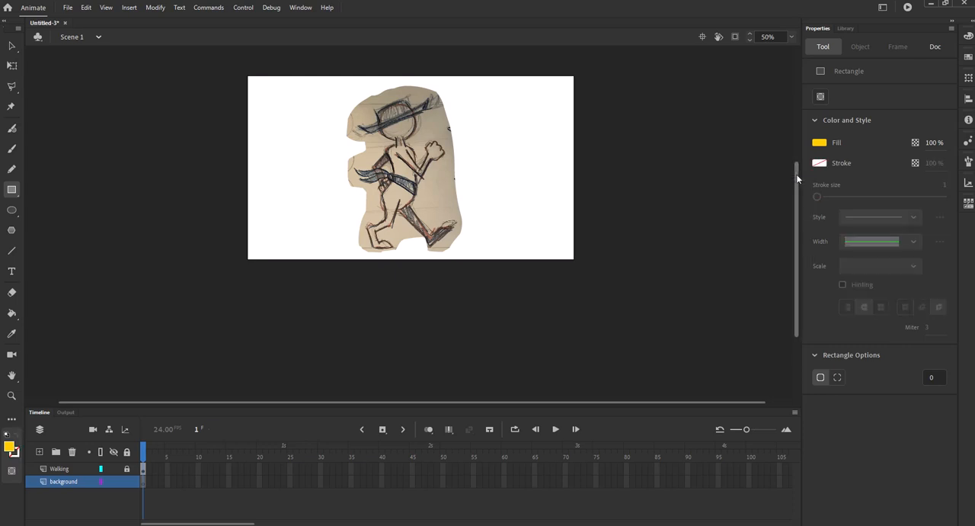
Step: Draw a yellow ground rectangle across the stage's lower edge and stretch it to about 5700 px wide
{"action": "mouse_move", "coordinate": [208, 224]}
{"action": "left_mouse_down"}
{"action": "mouse_move", "coordinate": [439, 289]}
{"action": "mouse_move", "coordinate": [622, 280]}
{"action": "left_mouse_up"}
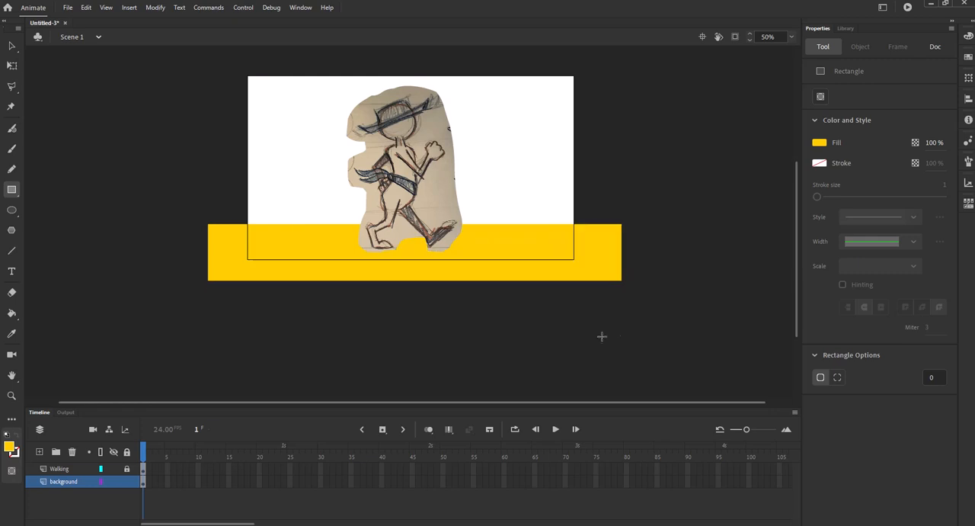
{"action": "left_click", "coordinate": [11, 65]}
{"action": "left_click", "coordinate": [213, 252]}
{"action": "left_click_drag", "start_coordinate": [201, 251], "coordinate": [4, 253]}
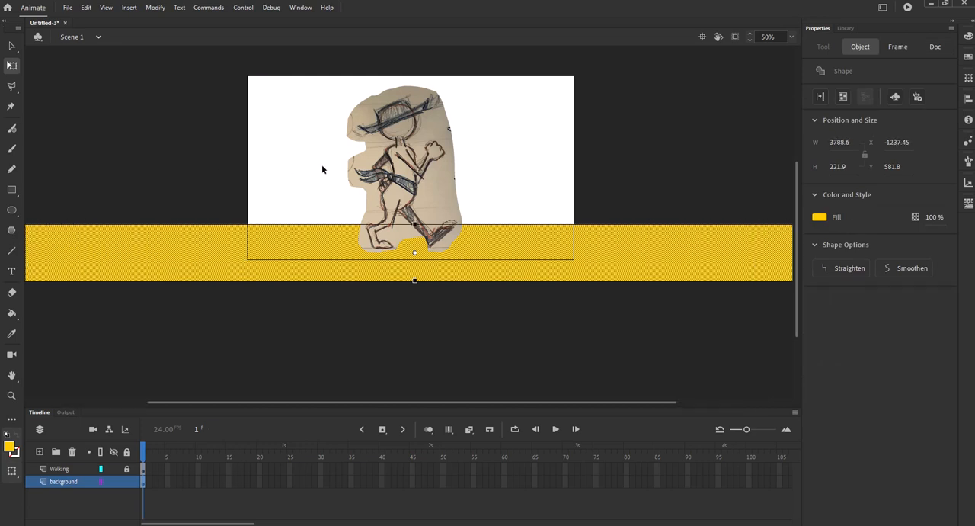
{"action": "key", "text": "ctrl+minus"}
{"action": "left_click_drag", "start_coordinate": [172, 268], "coordinate": [72, 267]}
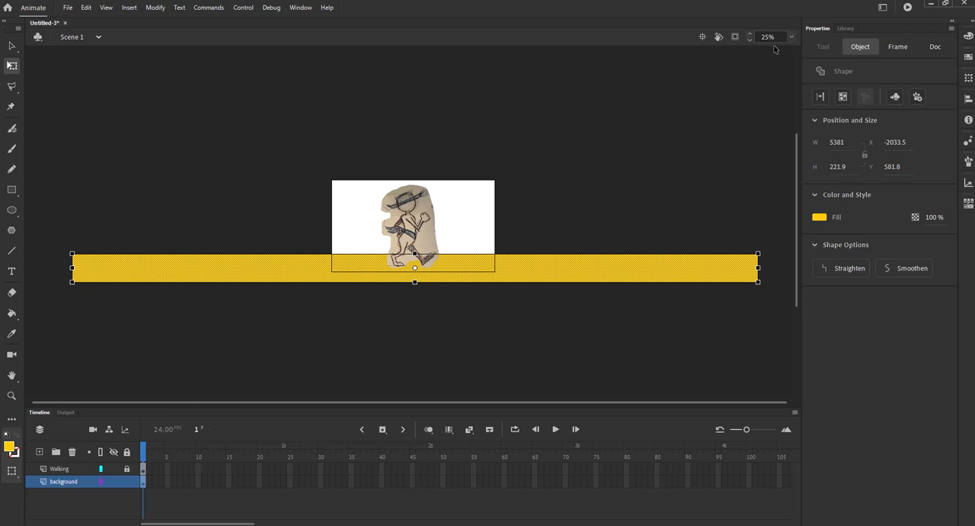
{"action": "left_click_drag", "start_coordinate": [760, 268], "coordinate": [780, 266]}
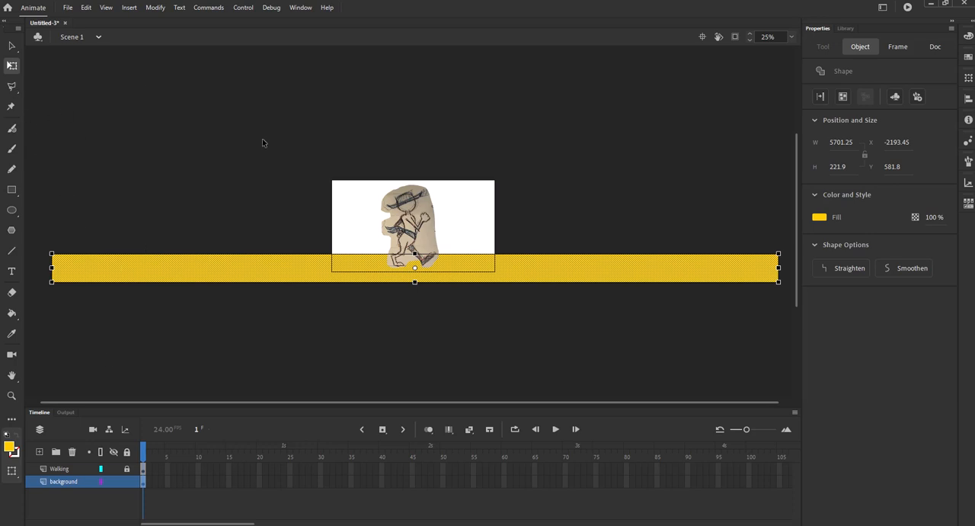
{"action": "left_click", "coordinate": [11, 147]}
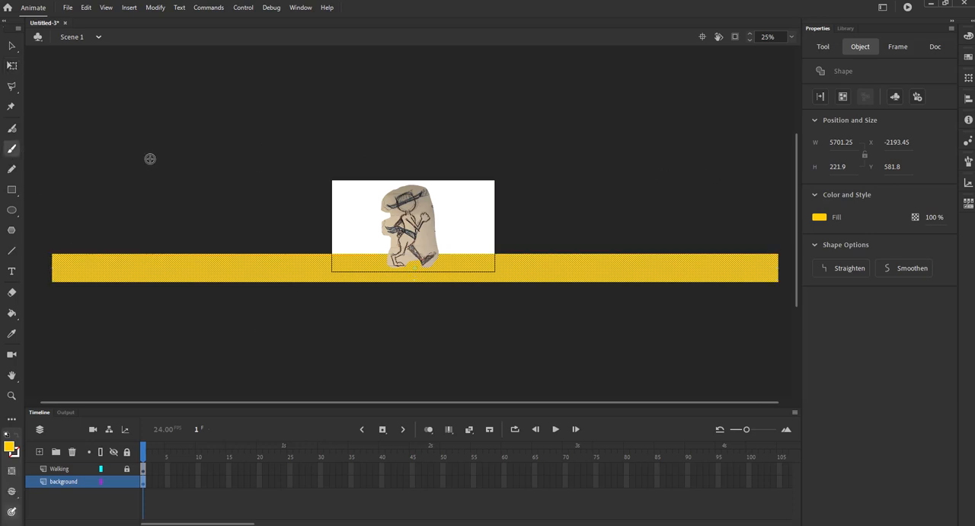
{"action": "left_click", "coordinate": [819, 217]}
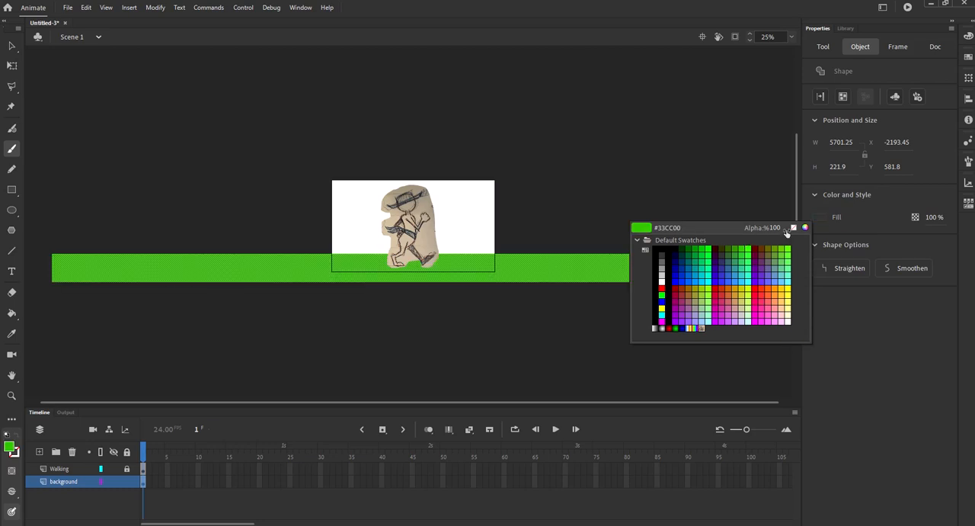
{"action": "key", "text": "Escape"}
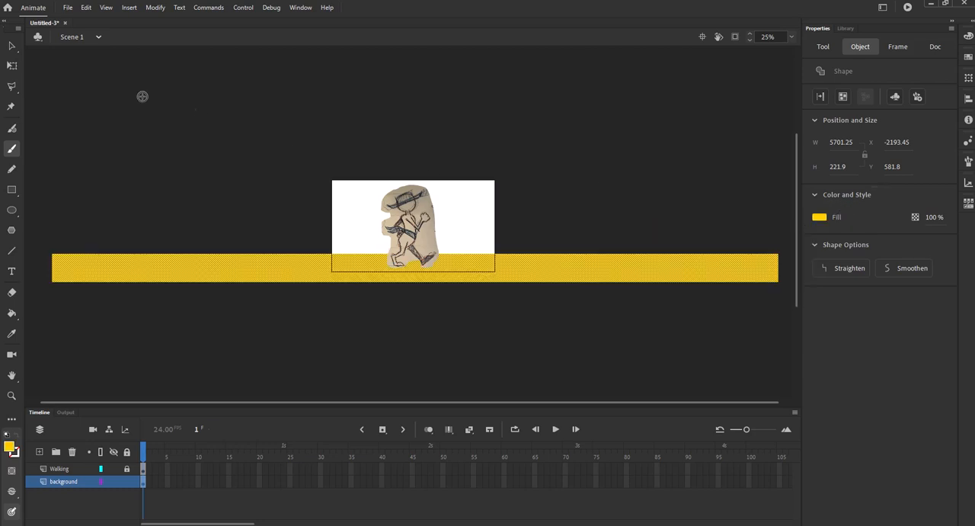
Step: Set the Classic Brush fill to #009933 and brush a rounded outline above the ground, left of the stage
{"action": "left_click", "coordinate": [13, 47]}
{"action": "left_click", "coordinate": [630, 211]}
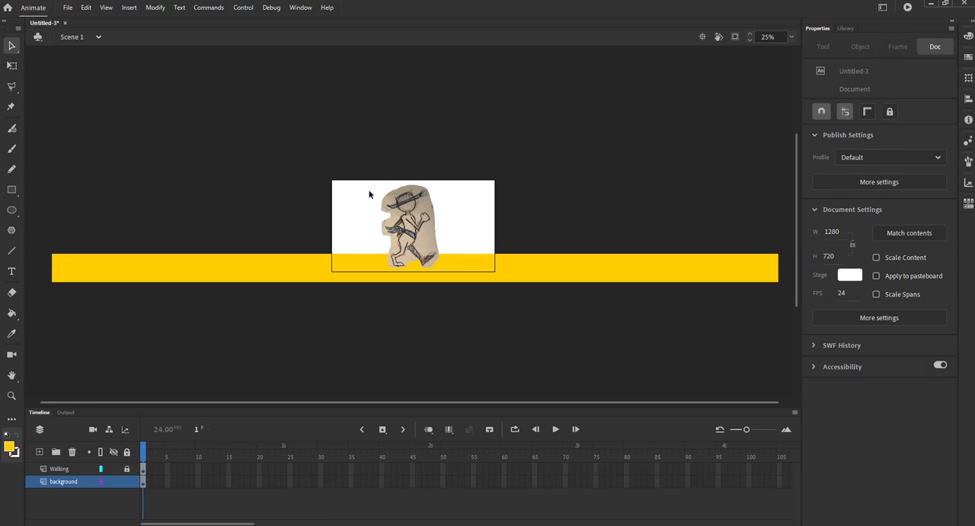
{"action": "left_click", "coordinate": [9, 151]}
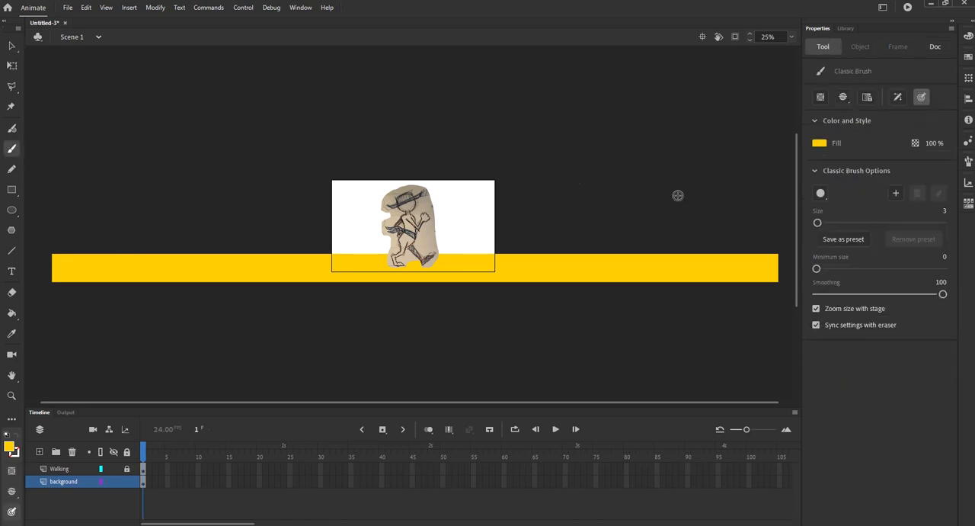
{"action": "left_click", "coordinate": [821, 144]}
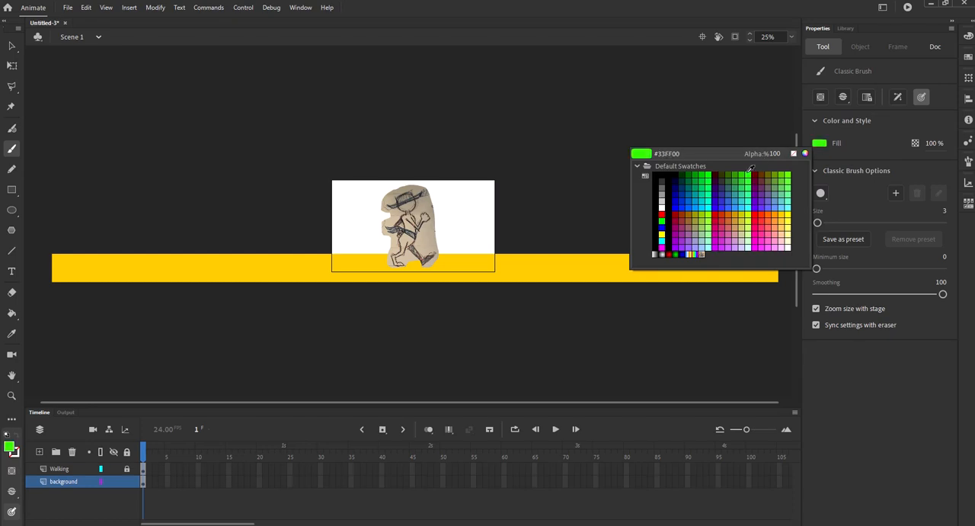
{"action": "left_click", "coordinate": [693, 176]}
{"action": "left_click_drag", "start_coordinate": [187, 145], "coordinate": [166, 150]}
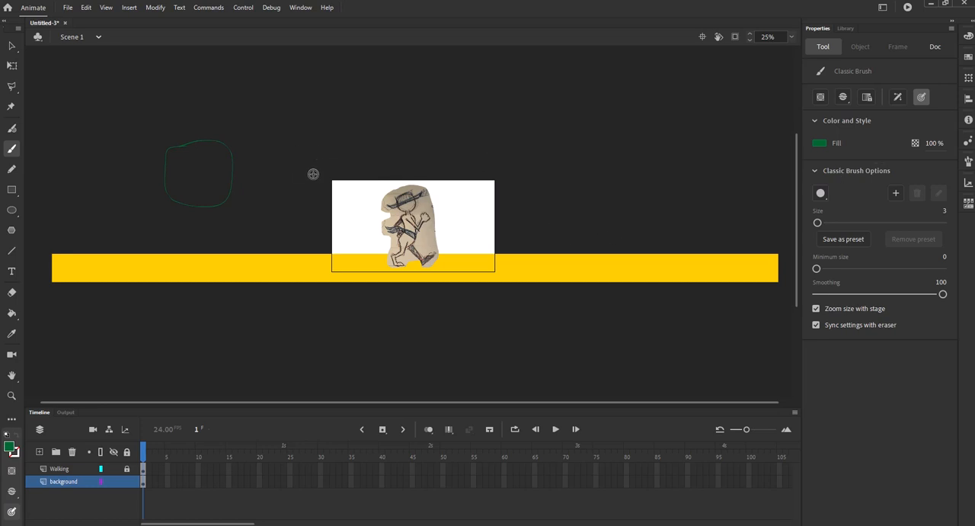
Step: Fill the rounded outline with green using the Paint Bucket
{"action": "left_click", "coordinate": [12, 312]}
{"action": "left_click", "coordinate": [197, 176]}
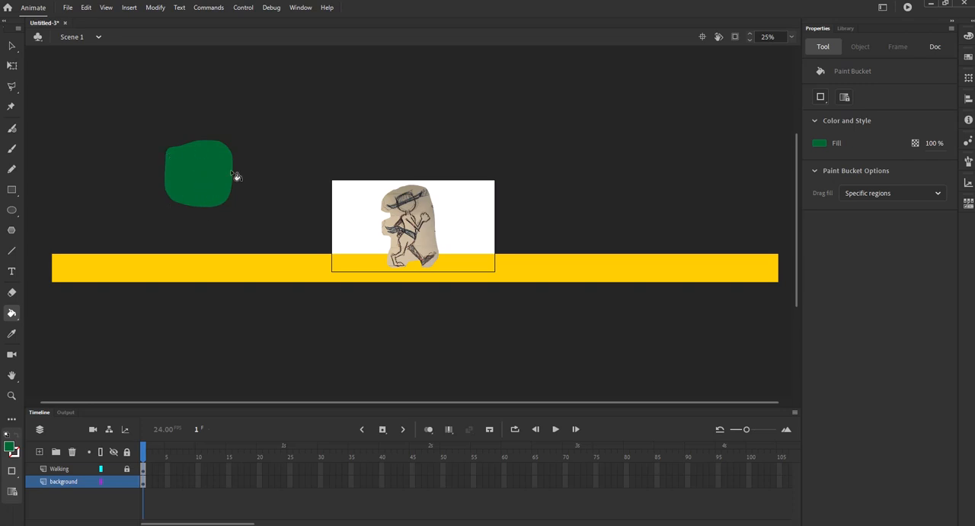
Step: Brush a second rounded outline right of the first green shape and fill it green with the Paint Bucket
{"action": "left_click", "coordinate": [11, 148]}
{"action": "left_click_drag", "start_coordinate": [248, 157], "coordinate": [264, 139]}
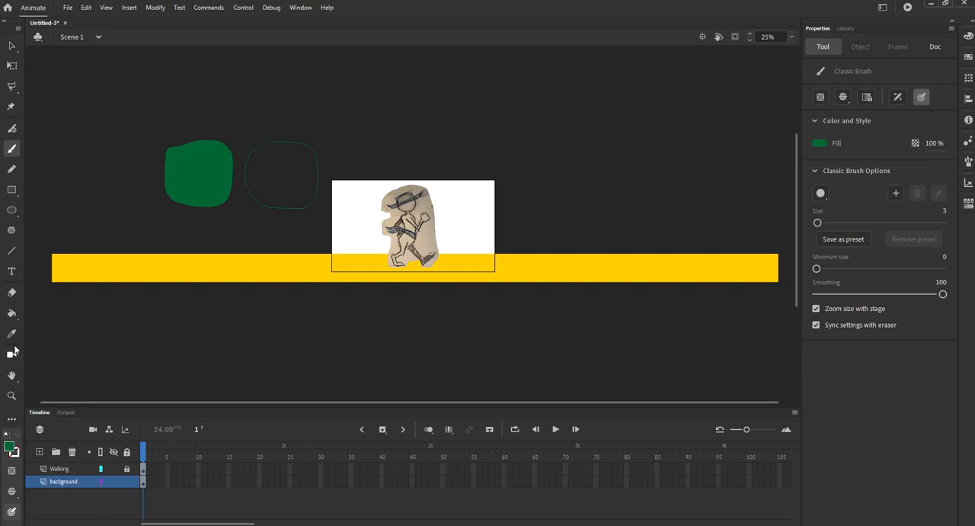
{"action": "left_click", "coordinate": [12, 315]}
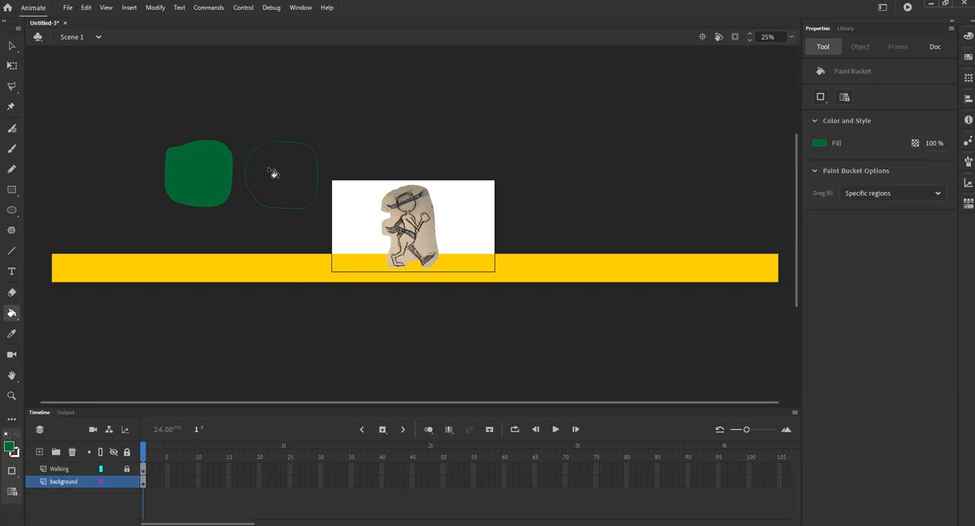
{"action": "left_click", "coordinate": [12, 149]}
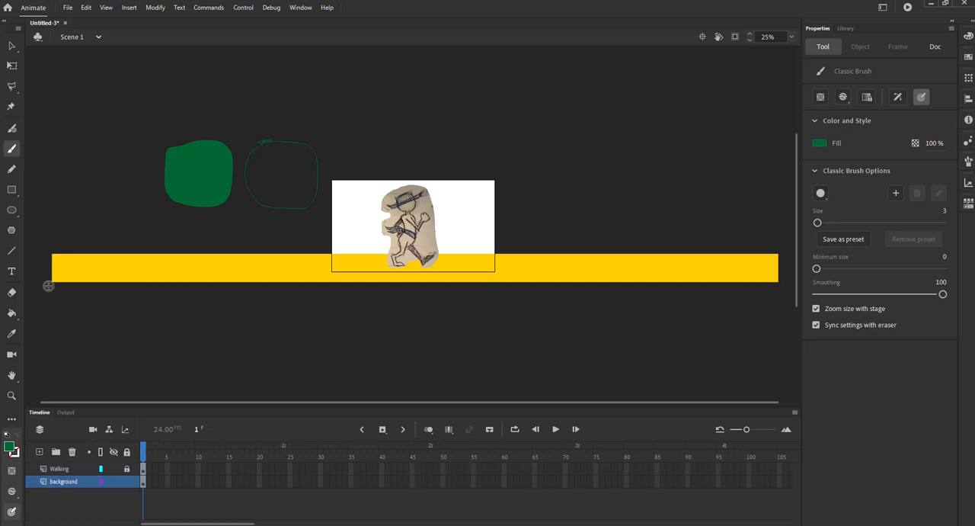
{"action": "left_click", "coordinate": [12, 313]}
{"action": "left_click", "coordinate": [260, 173]}
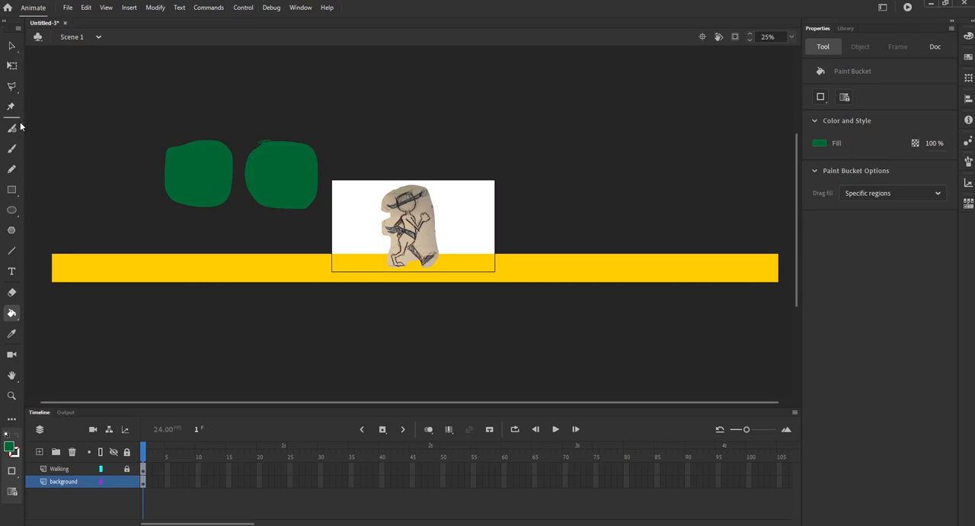
Step: Set the Classic Brush fill to dark blue and brush trunk outlines beneath both green crowns
{"action": "left_click", "coordinate": [11, 149]}
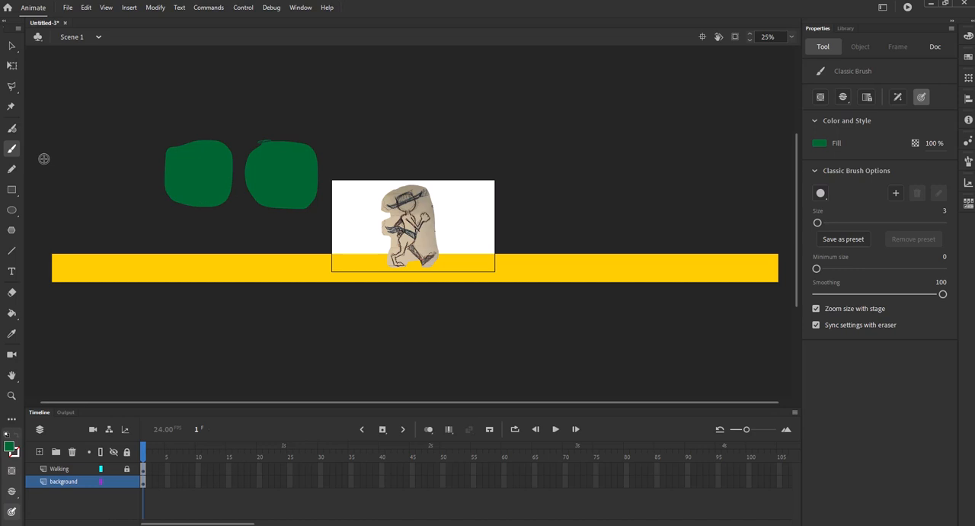
{"action": "left_click", "coordinate": [819, 143]}
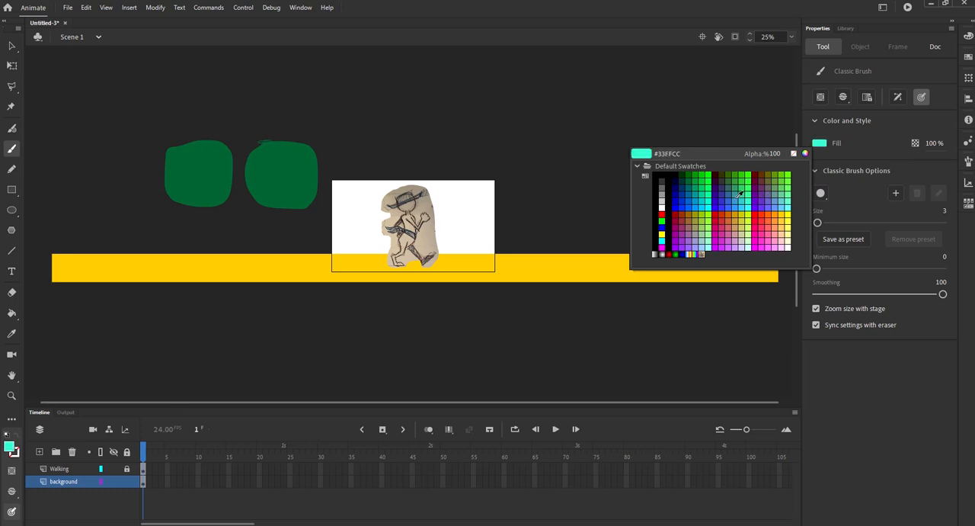
{"action": "left_click", "coordinate": [687, 193]}
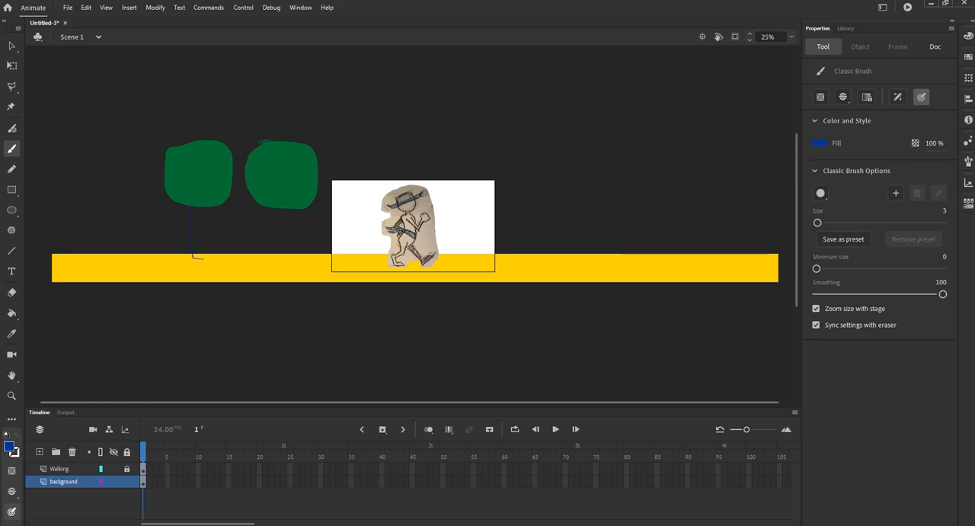
{"action": "left_click_drag", "start_coordinate": [200, 239], "coordinate": [199, 211]}
Step: Fill both trunk outlines with blue using the Paint Bucket, undoing an accidental fill of the first crown
{"action": "left_click", "coordinate": [13, 313]}
{"action": "left_click", "coordinate": [199, 230]}
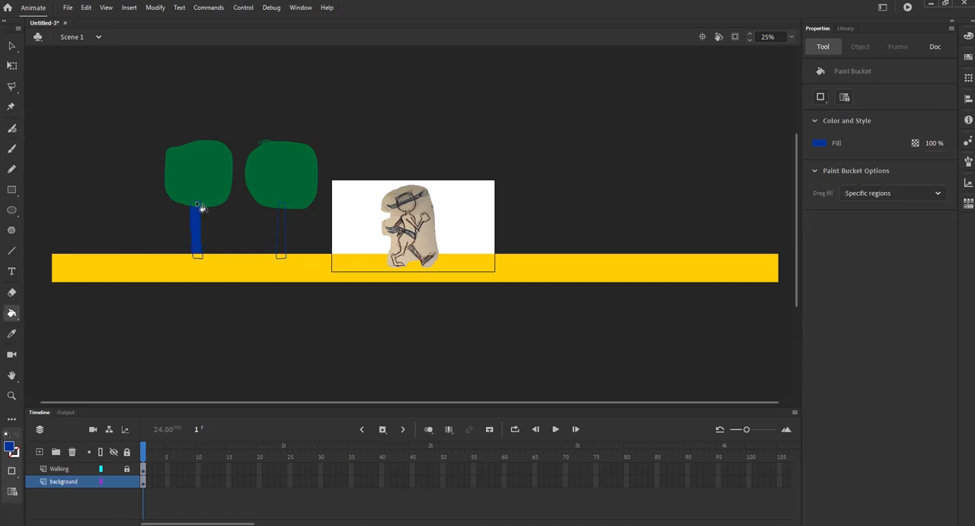
{"action": "left_click", "coordinate": [199, 206]}
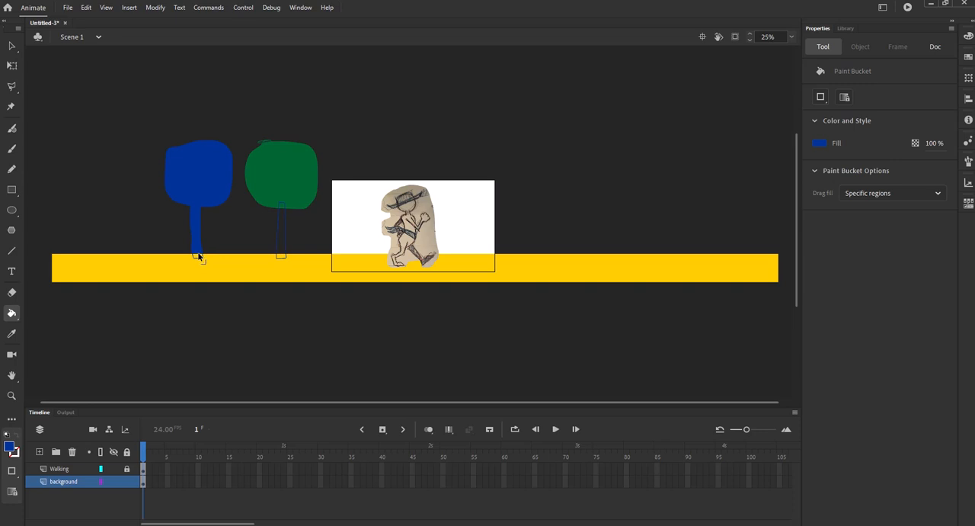
{"action": "key", "text": "ctrl+z"}
{"action": "left_click", "coordinate": [196, 256]}
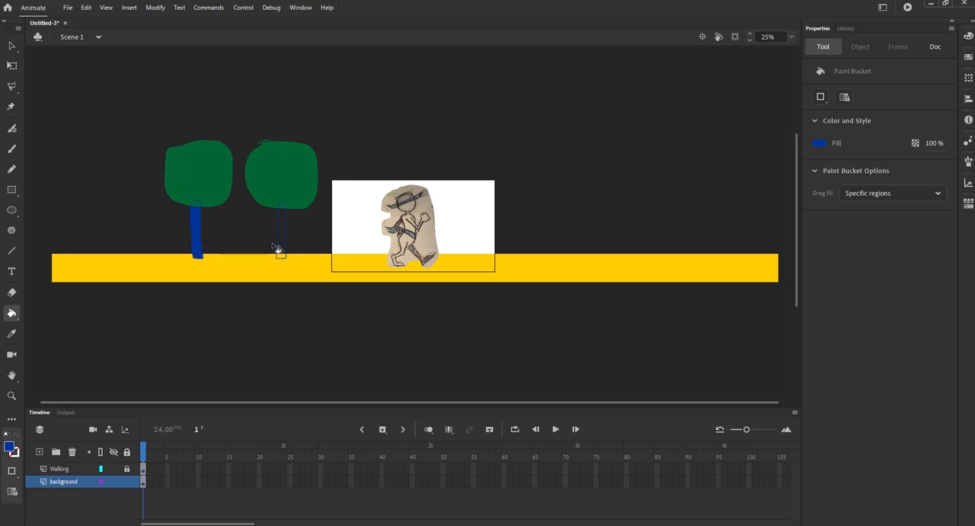
{"action": "left_click", "coordinate": [282, 242]}
{"action": "left_click", "coordinate": [282, 207]}
Step: Fill the remaining gap at the top of the first trunk with blue
{"action": "key", "text": "ctrl+1"}
{"action": "scroll", "coordinate": [213, 224], "scroll_direction": "left", "scroll_amount": 10}
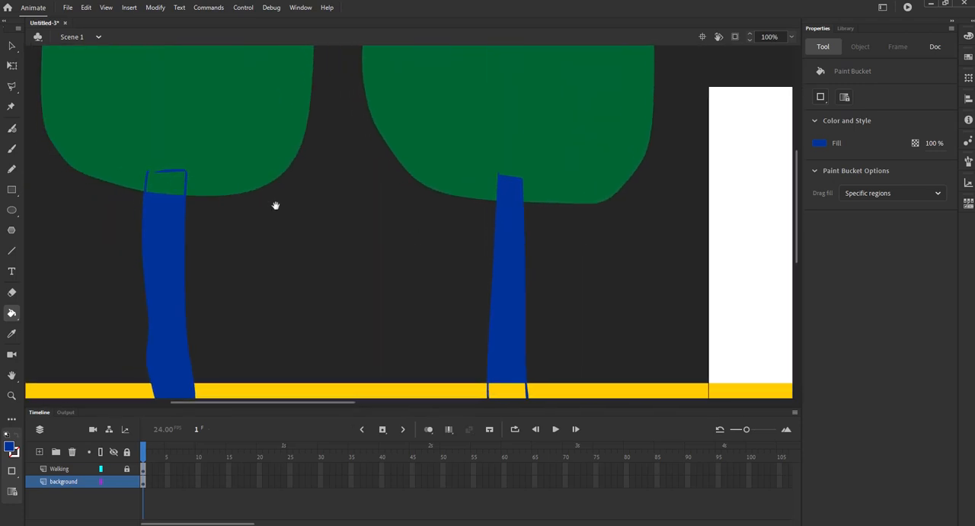
{"action": "scroll", "coordinate": [282, 207], "scroll_direction": "down", "scroll_amount": 3}
{"action": "scroll", "coordinate": [282, 207], "scroll_direction": "left", "scroll_amount": 1}
{"action": "left_click", "coordinate": [537, 341]}
{"action": "left_click_drag", "start_coordinate": [531, 224], "coordinate": [450, 238]}
{"action": "scroll", "coordinate": [436, 243], "scroll_direction": "down", "scroll_amount": 2}
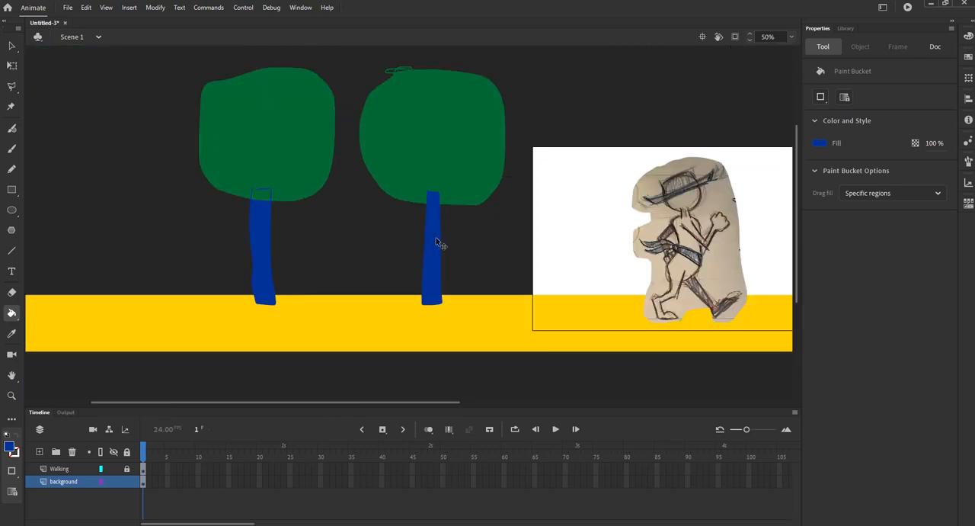
{"action": "key", "text": "ctrl+equal"}
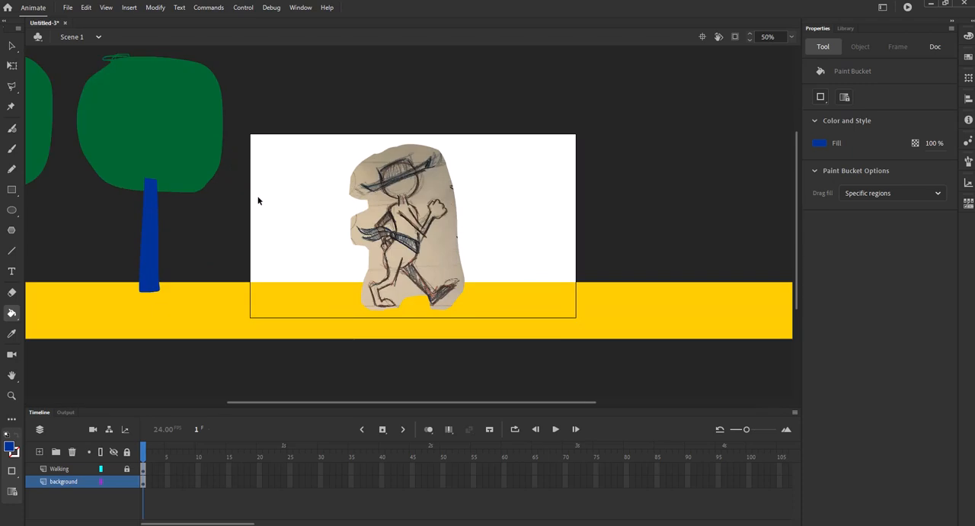
{"action": "key", "text": "ctrl+equal"}
{"action": "left_click_drag", "start_coordinate": [193, 180], "coordinate": [713, 228]}
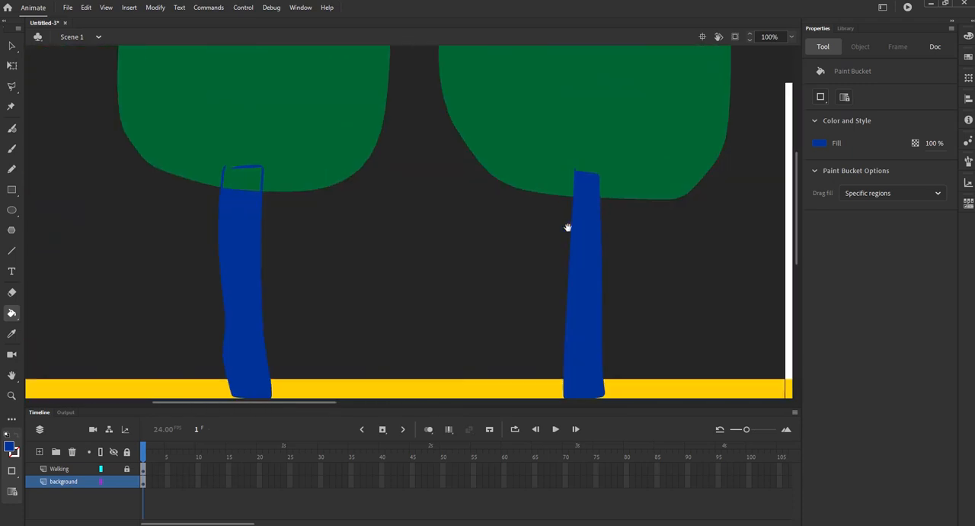
{"action": "left_click", "coordinate": [12, 149]}
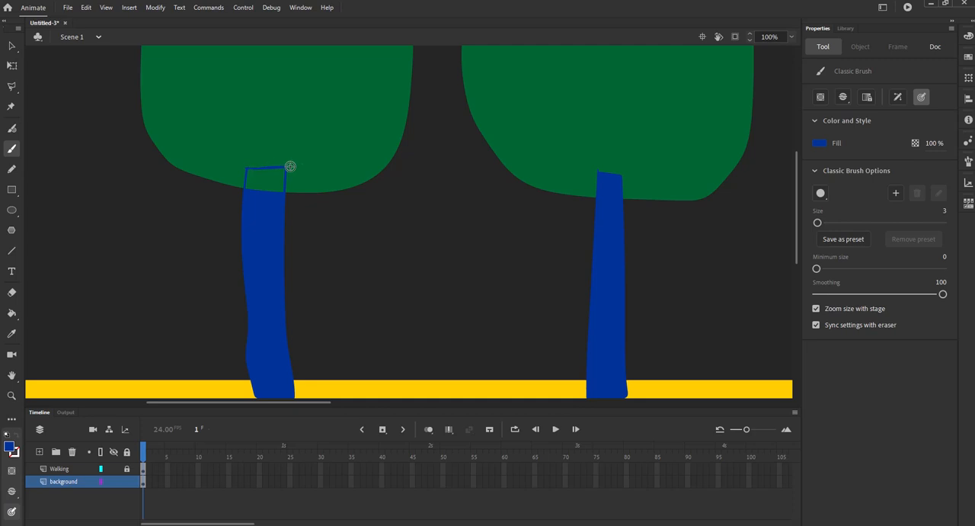
{"action": "left_click", "coordinate": [12, 313]}
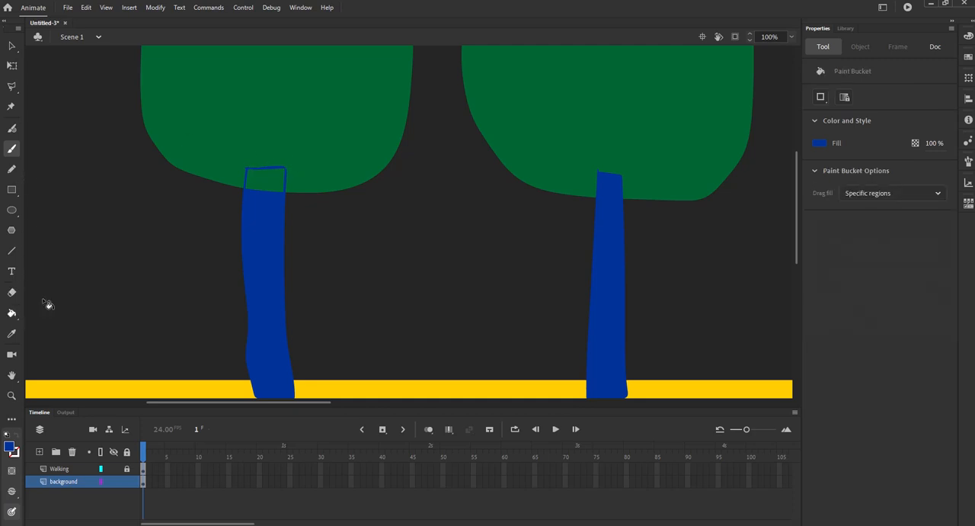
{"action": "left_click", "coordinate": [263, 184]}
Step: Select the first tree's crown and trunk together
{"action": "key", "text": "ctrl+minus"}
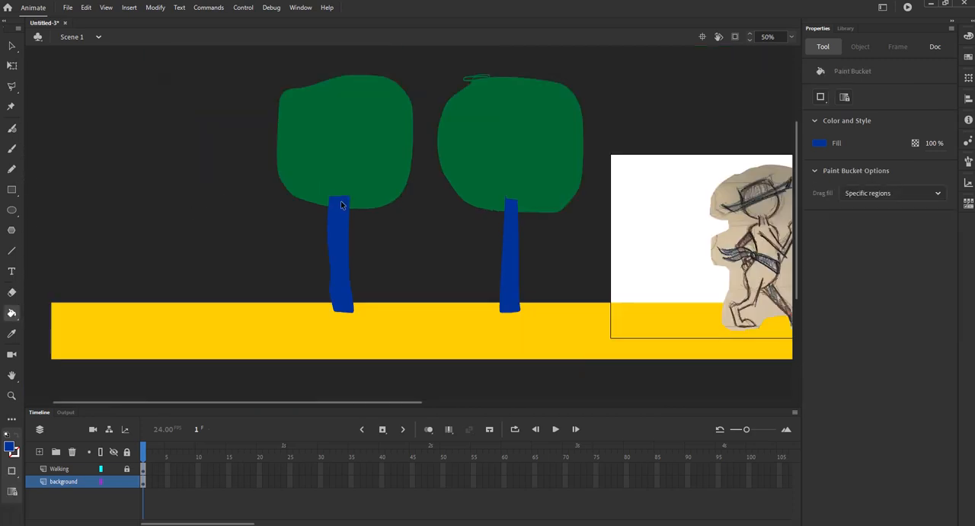
{"action": "key", "text": "ctrl+minus"}
{"action": "key", "text": "v"}
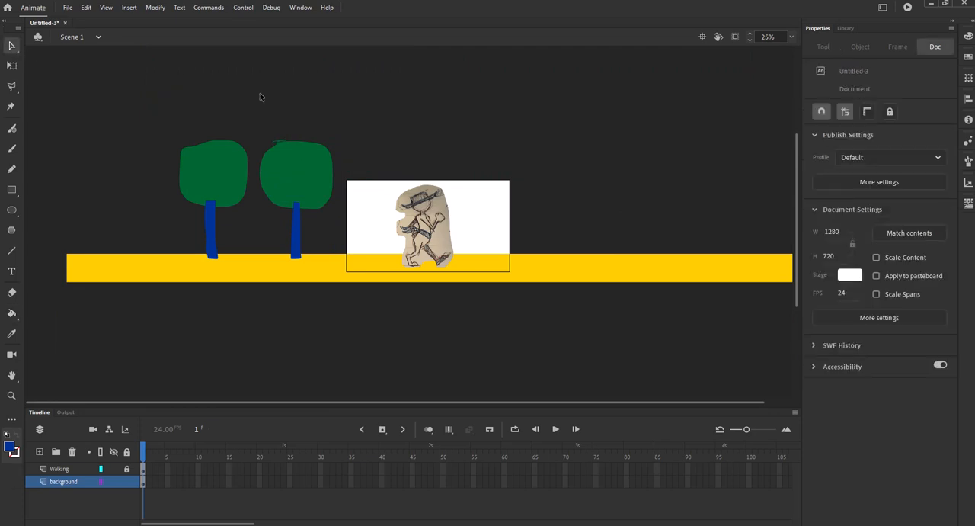
{"action": "left_click", "coordinate": [239, 171]}
{"action": "left_click", "coordinate": [166, 139]}
{"action": "left_click", "coordinate": [211, 179]}
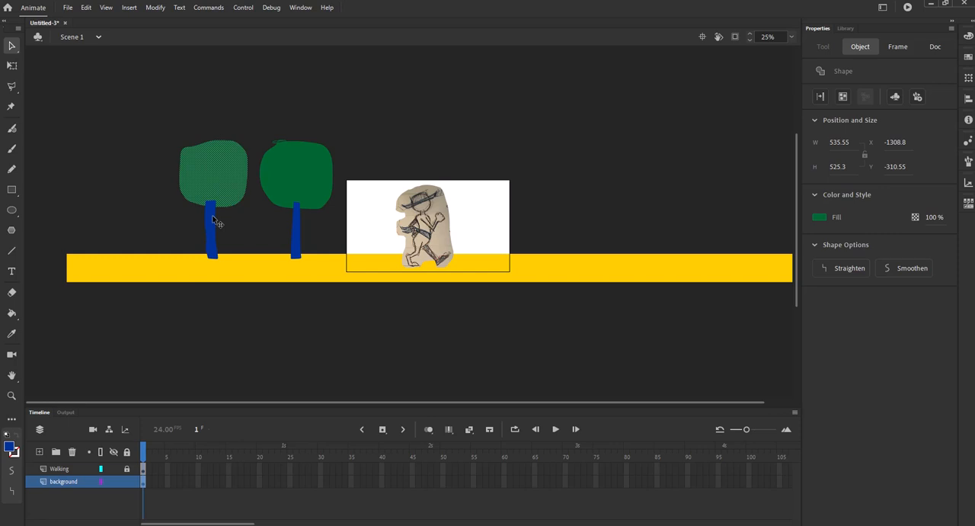
{"action": "left_click", "coordinate": [213, 221], "text": "shift"}
Step: Brush a rounded outline right of the stage and fill it with the Paint Bucket
{"action": "left_click", "coordinate": [12, 148]}
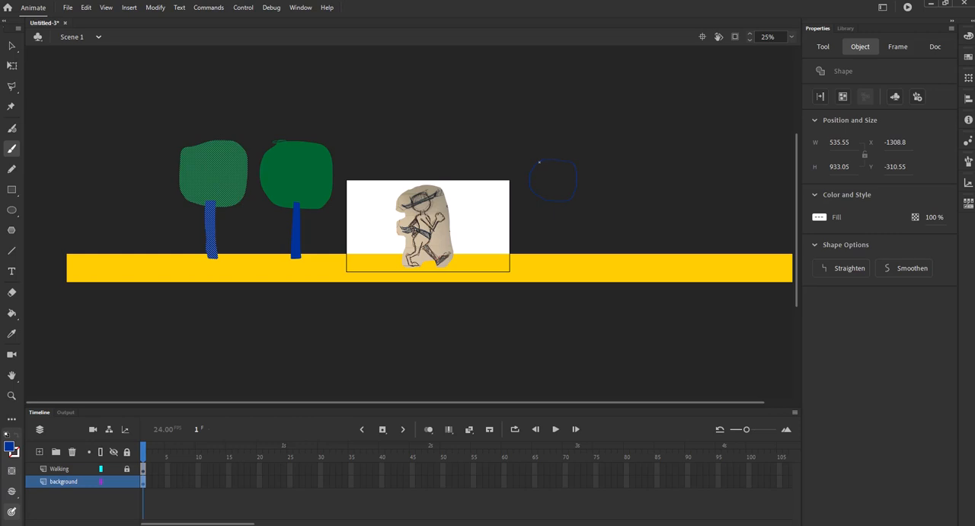
{"action": "left_click_drag", "start_coordinate": [542, 160], "coordinate": [540, 162]}
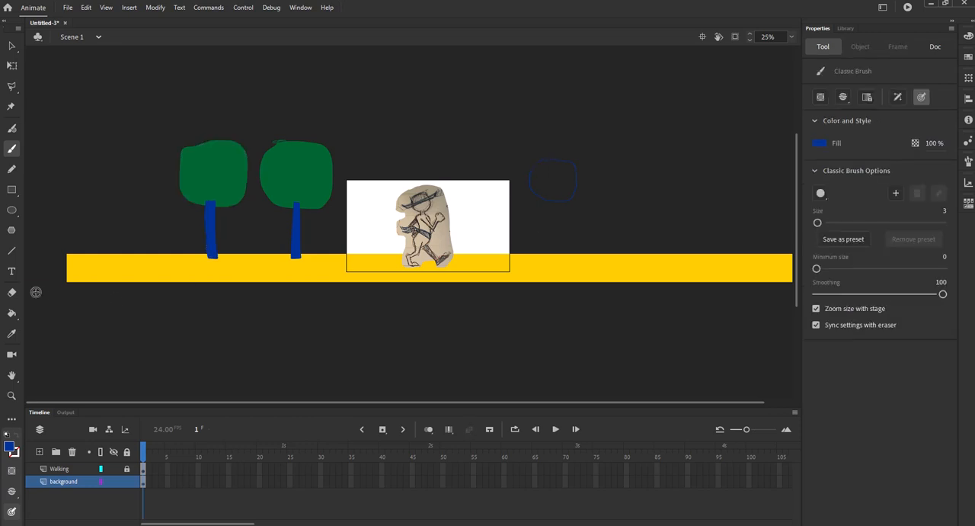
{"action": "left_click", "coordinate": [12, 313]}
{"action": "left_click", "coordinate": [549, 192]}
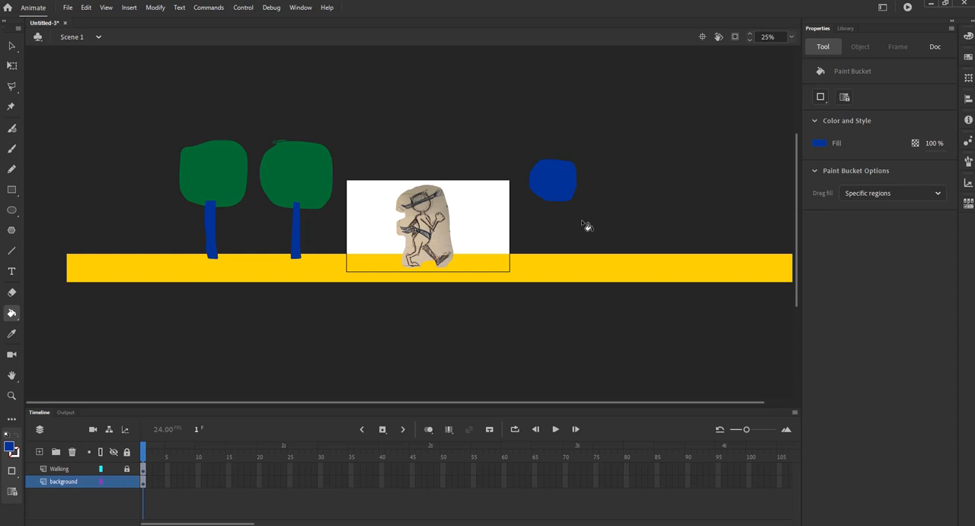
Step: Brush three more rounded crown outlines further right above the ground
{"action": "left_click", "coordinate": [12, 149]}
{"action": "left_click_drag", "start_coordinate": [611, 188], "coordinate": [595, 227]}
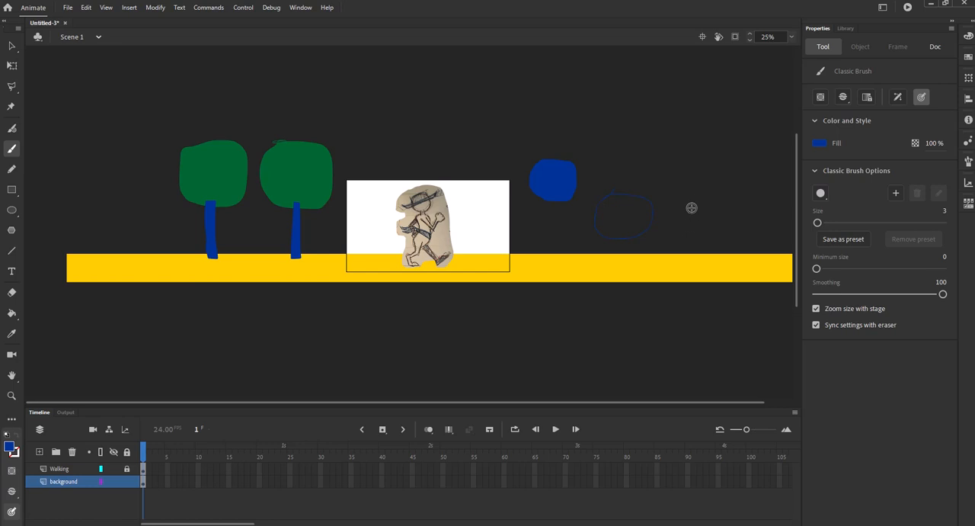
{"action": "key", "text": "space"}
{"action": "left_click_drag", "start_coordinate": [730, 212], "coordinate": [556, 219]}
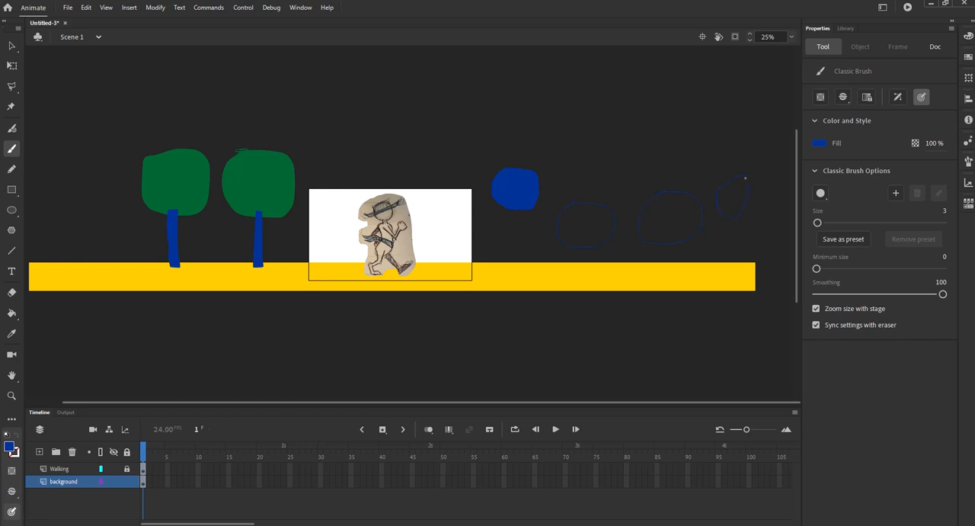
{"action": "key", "text": "space"}
{"action": "mouse_move", "coordinate": [151, 208]}
{"action": "left_mouse_down"}
{"action": "mouse_move", "coordinate": [177, 211]}
{"action": "mouse_move", "coordinate": [167, 200]}
{"action": "left_mouse_up"}
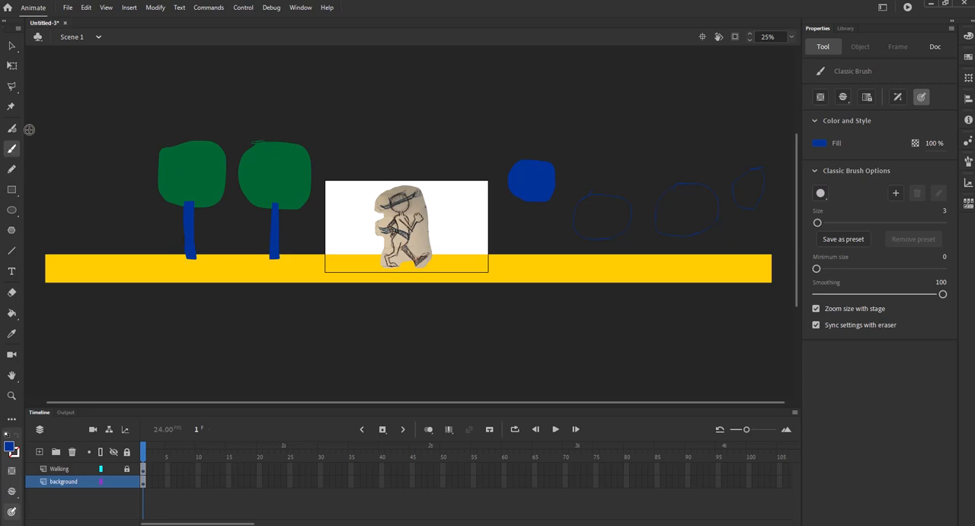
Step: Sample the existing crown green as the Paint Bucket fill and fill the four right-hand crowns green
{"action": "left_click", "coordinate": [12, 313]}
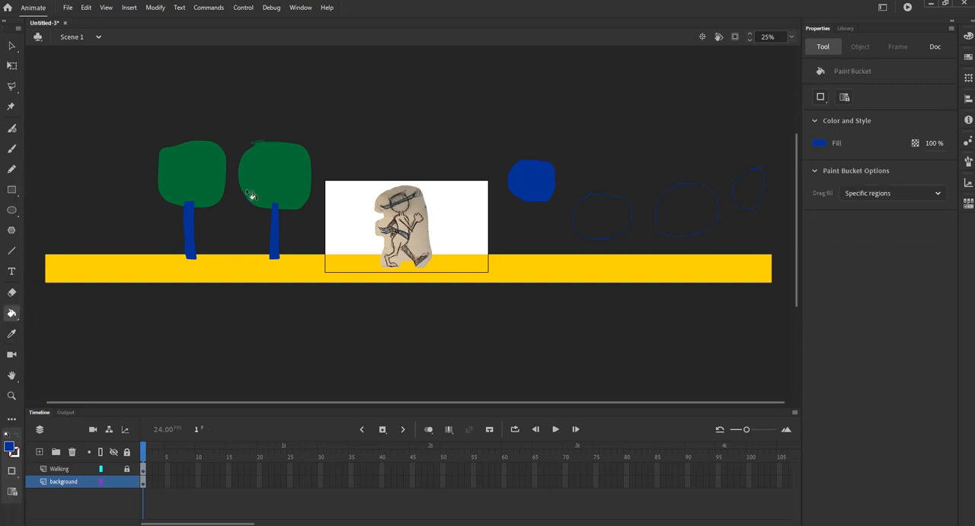
{"action": "left_click", "coordinate": [815, 142]}
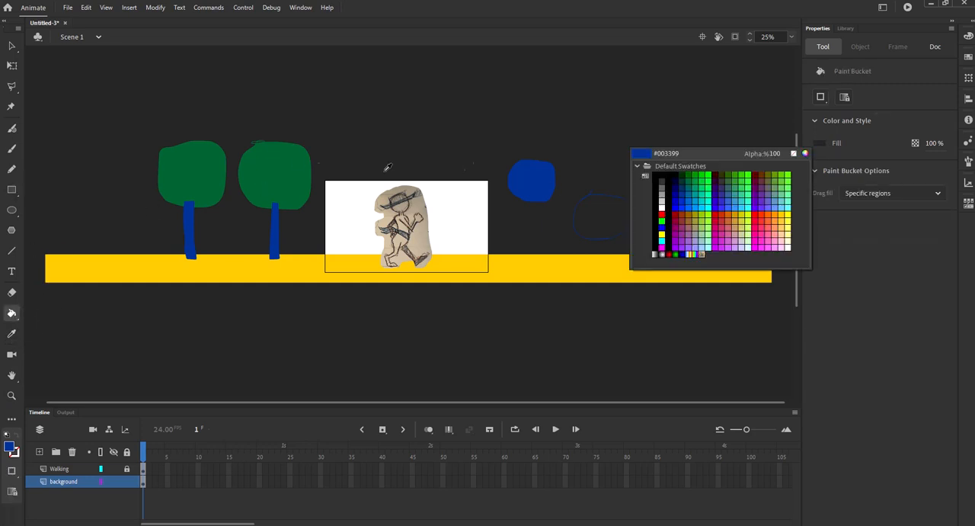
{"action": "left_click", "coordinate": [284, 163]}
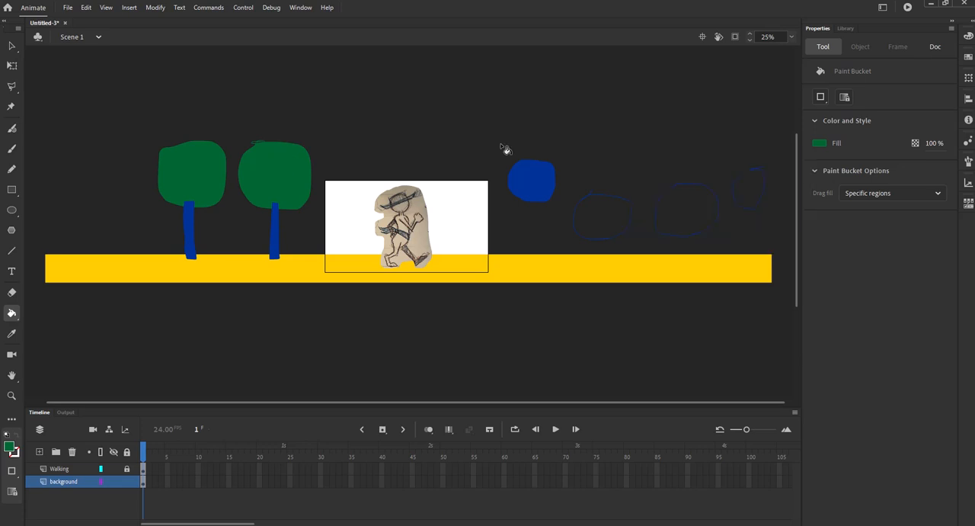
{"action": "left_click", "coordinate": [543, 184]}
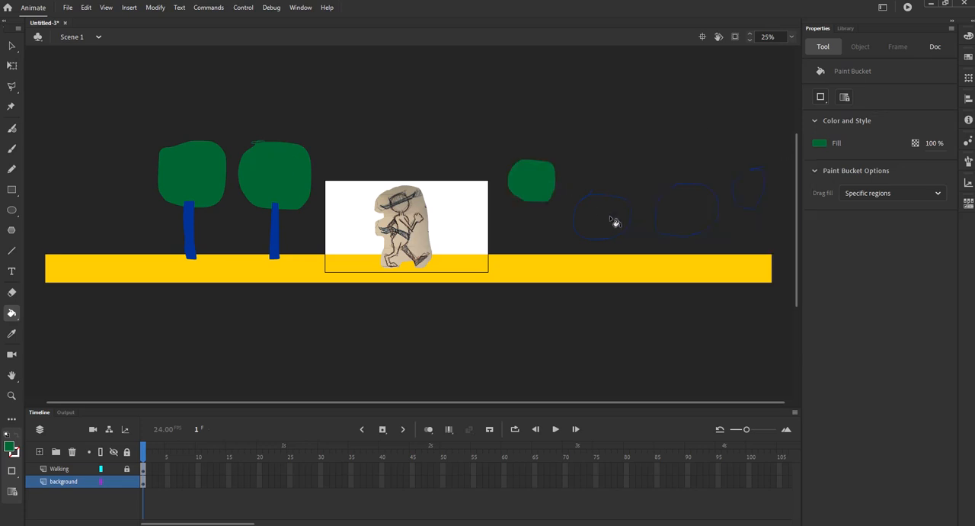
{"action": "left_click", "coordinate": [608, 218]}
{"action": "left_click", "coordinate": [684, 212]}
{"action": "left_click", "coordinate": [751, 187]}
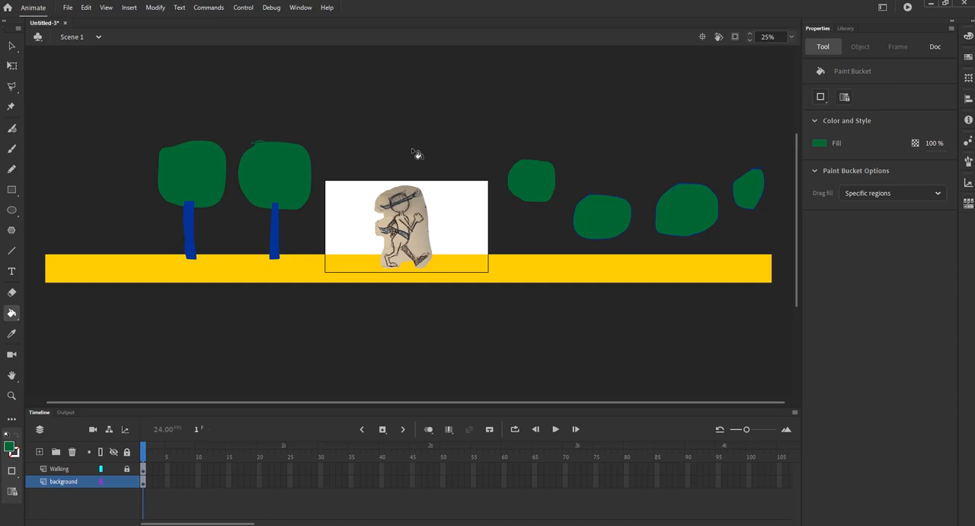
Step: Sample the trunk blue as the brush fill and brush trunk outlines under the four right-hand crowns
{"action": "left_click", "coordinate": [13, 149]}
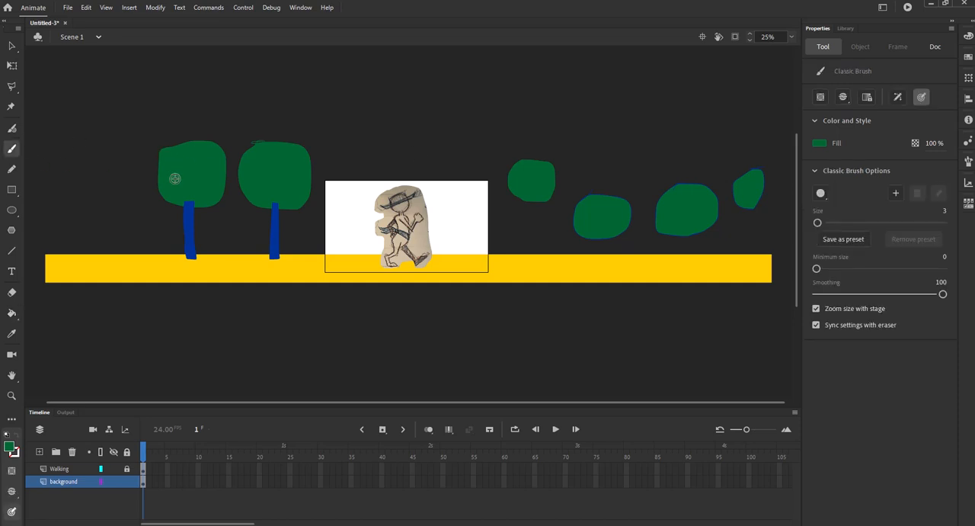
{"action": "left_click", "coordinate": [819, 143]}
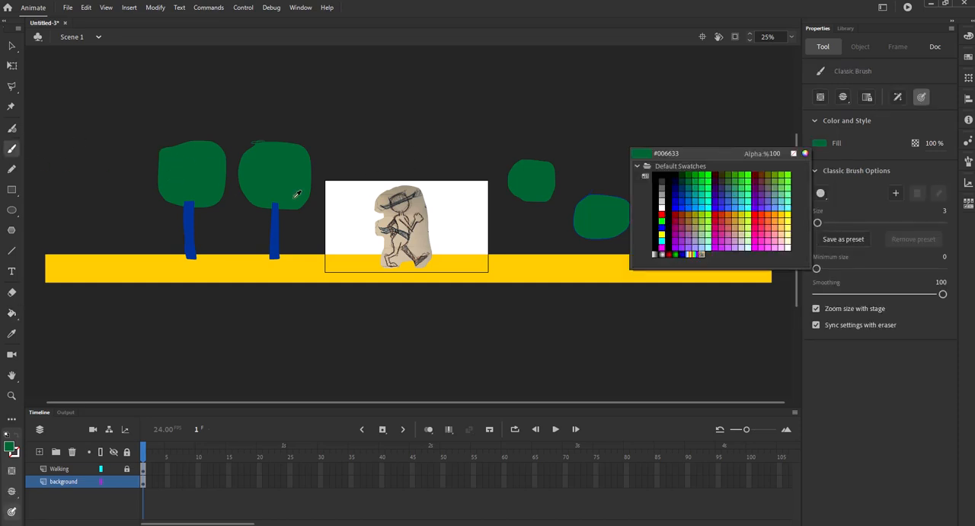
{"action": "left_click", "coordinate": [280, 216]}
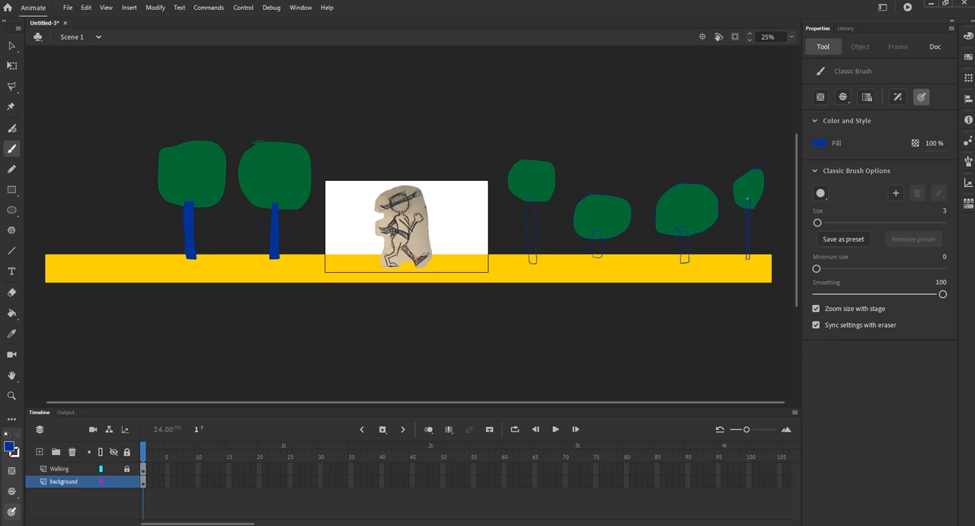
Step: Fill the four right-hand trunk outlines with blue using the Paint Bucket
{"action": "left_click", "coordinate": [12, 312]}
{"action": "left_click", "coordinate": [533, 221]}
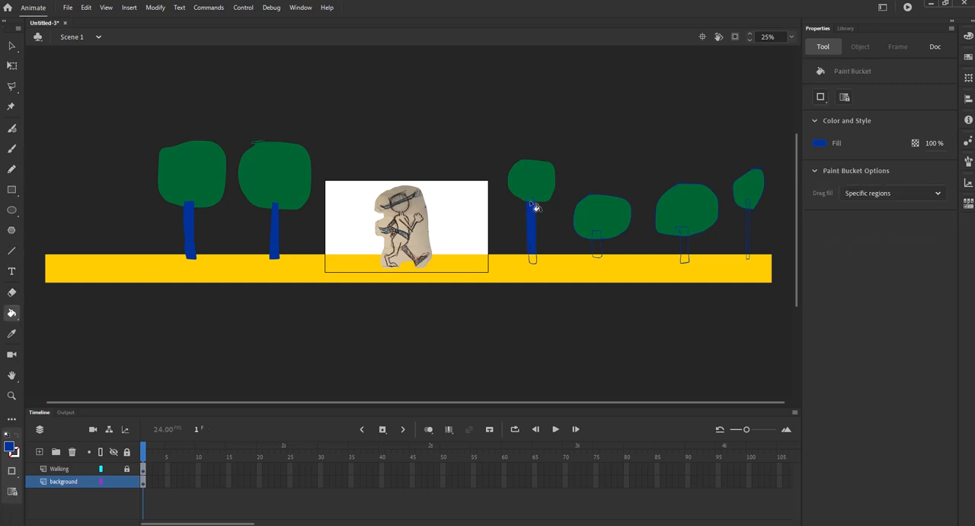
{"action": "left_click", "coordinate": [533, 204]}
{"action": "key", "text": "ctrl+z"}
{"action": "left_click", "coordinate": [534, 264]}
{"action": "left_click", "coordinate": [598, 244]}
{"action": "left_click", "coordinate": [600, 257]}
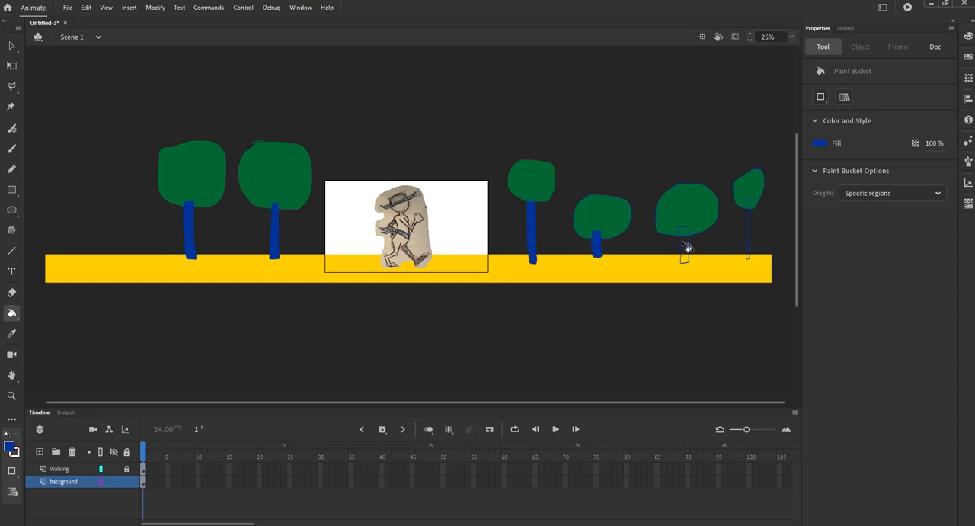
{"action": "left_click", "coordinate": [684, 237]}
{"action": "left_click", "coordinate": [688, 264]}
{"action": "left_click", "coordinate": [749, 208]}
{"action": "left_click", "coordinate": [748, 257]}
Step: Inspect the frames of the Walking and background layers along the timeline
{"action": "left_click", "coordinate": [431, 470]}
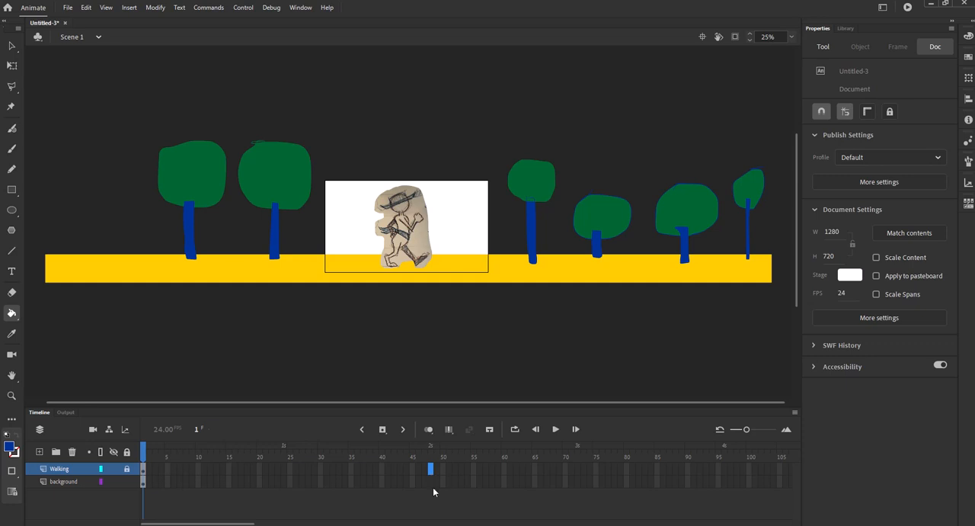
{"action": "left_click", "coordinate": [430, 481]}
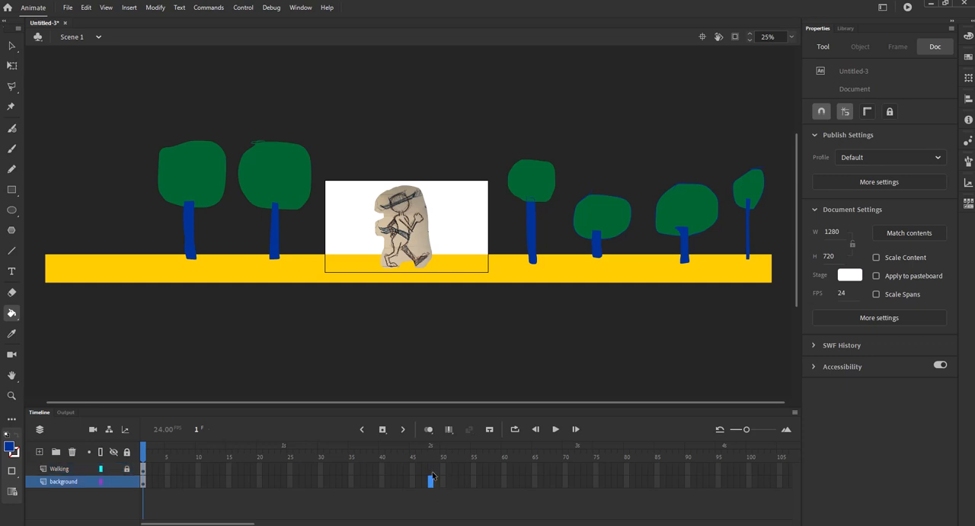
{"action": "left_click", "coordinate": [431, 470]}
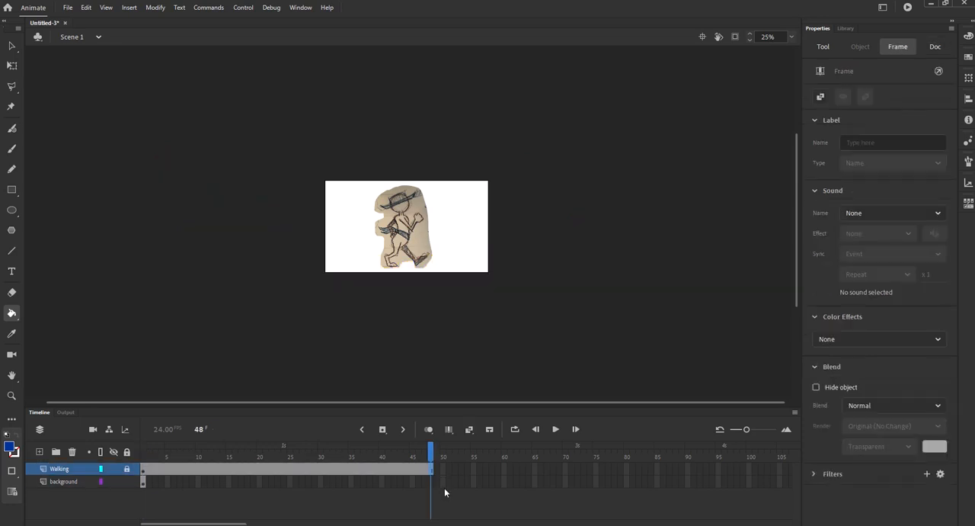
{"action": "left_click", "coordinate": [144, 481]}
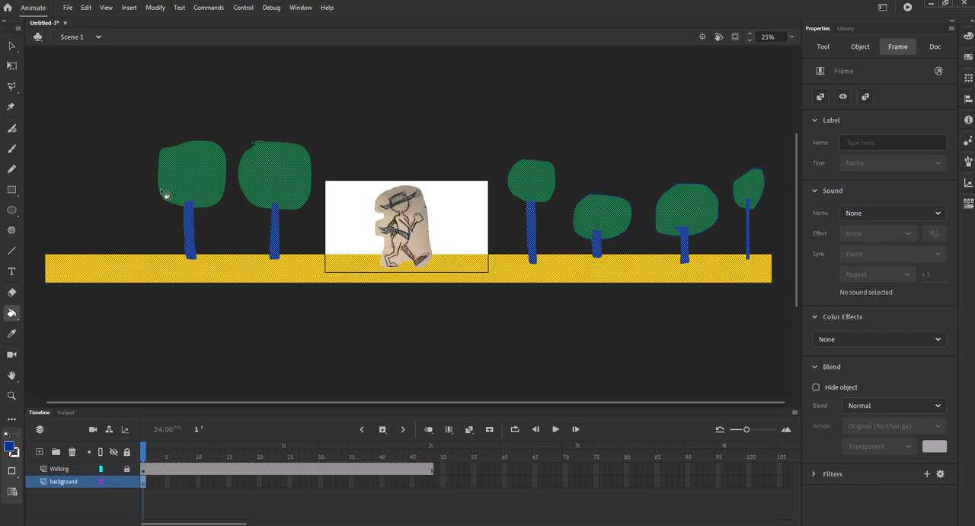
{"action": "left_click", "coordinate": [153, 480]}
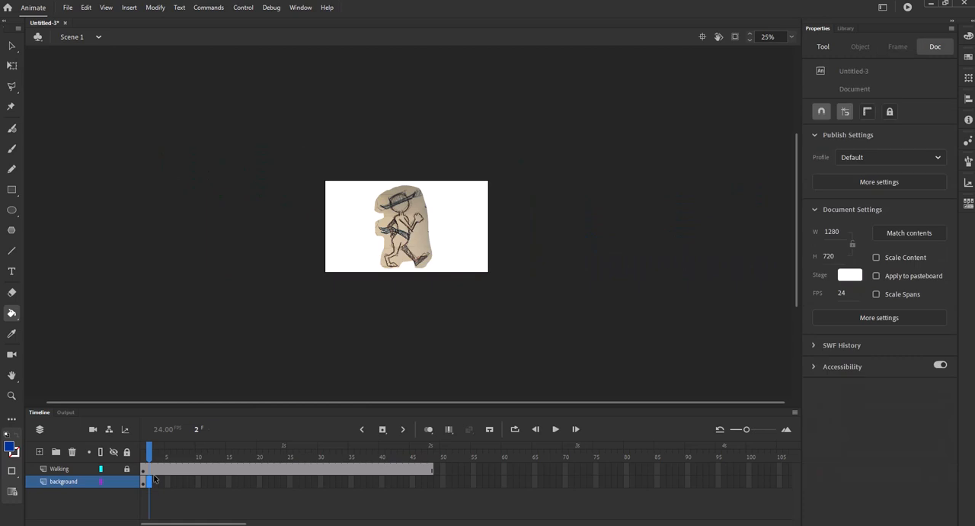
{"action": "left_click", "coordinate": [143, 481]}
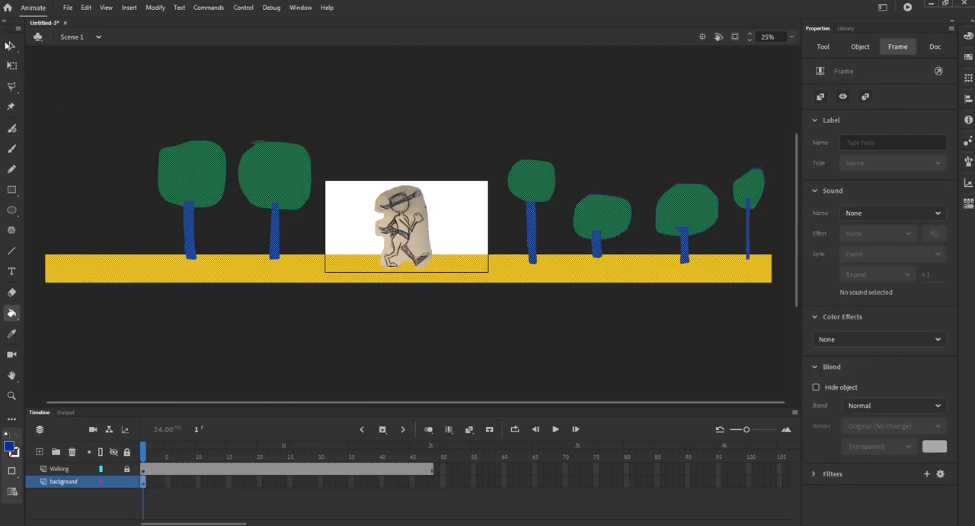
Step: Select the background artwork and move it so its left end lines up with the stage's left edge
{"action": "left_click", "coordinate": [10, 46]}
{"action": "left_click", "coordinate": [200, 200]}
{"action": "left_click_drag", "start_coordinate": [141, 270], "coordinate": [403, 271]}
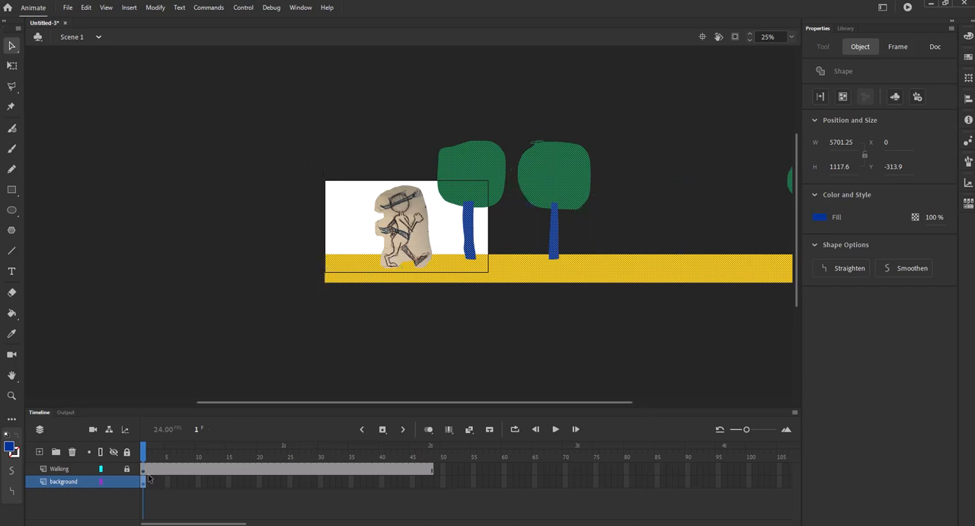
Step: Insert background keyframes frame by frame up to frame 32, shifting the background slightly left in each
{"action": "key", "text": "F6"}
{"action": "left_click_drag", "start_coordinate": [549, 273], "coordinate": [490, 277]}
{"action": "key", "text": "F6"}
{"action": "key", "text": "F6"}
{"action": "key", "text": "F6"}
{"action": "key", "text": "F6"}
{"action": "key", "text": "F6"}
{"action": "key", "text": "F6"}
{"action": "key", "text": "F6"}
{"action": "key", "text": "F6"}
{"action": "key", "text": "F6"}
{"action": "key", "text": "F6"}
{"action": "key", "text": "F6"}
{"action": "key", "text": "F6"}
{"action": "key", "text": "F6"}
{"action": "key", "text": "F6"}
{"action": "key", "text": "F6"}
{"action": "key", "text": "F6"}
{"action": "key", "text": "F6"}
{"action": "key", "text": "F6"}
{"action": "key", "text": "F6"}
{"action": "key", "text": "F6"}
{"action": "key", "text": "F6"}
{"action": "key", "text": "F6"}
{"action": "key", "text": "F6"}
{"action": "key", "text": "F6"}
{"action": "key", "text": "F6"}
{"action": "key", "text": "F6"}
{"action": "key", "text": "F6"}
{"action": "key", "text": "F6"}
{"action": "left_click_drag", "start_coordinate": [490, 279], "coordinate": [482, 282]}
{"action": "key", "text": "F6"}
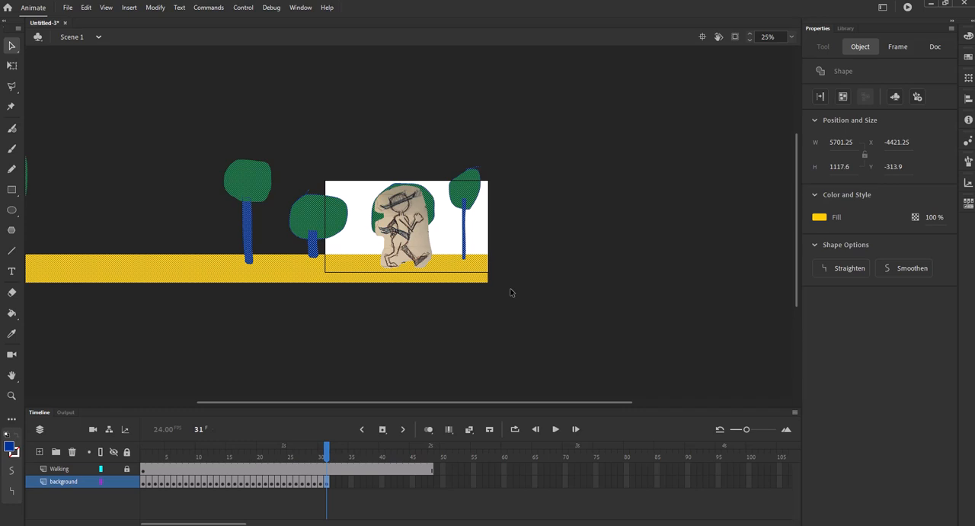
{"action": "key", "text": "F6"}
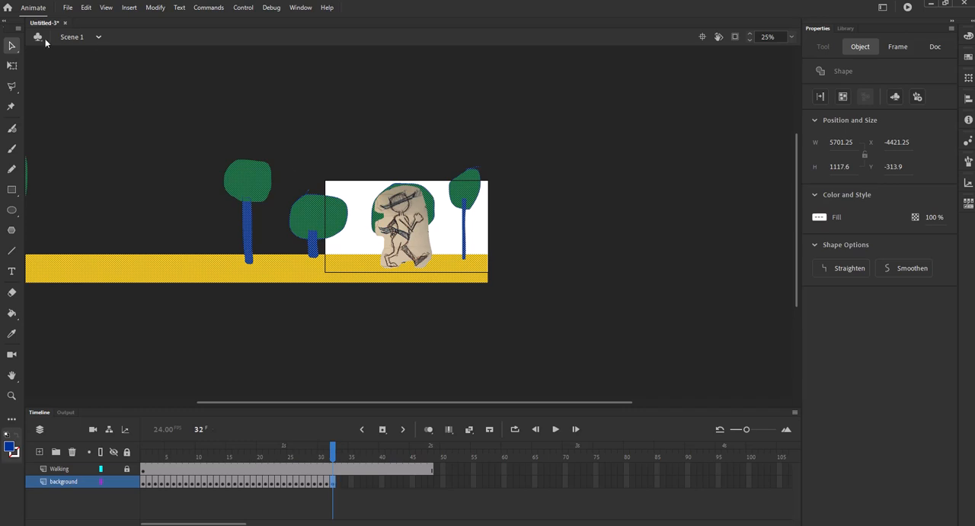
Step: Draw a rectangle extending the ground right of the stage and fill it with the ground's yellow
{"action": "left_click", "coordinate": [13, 191]}
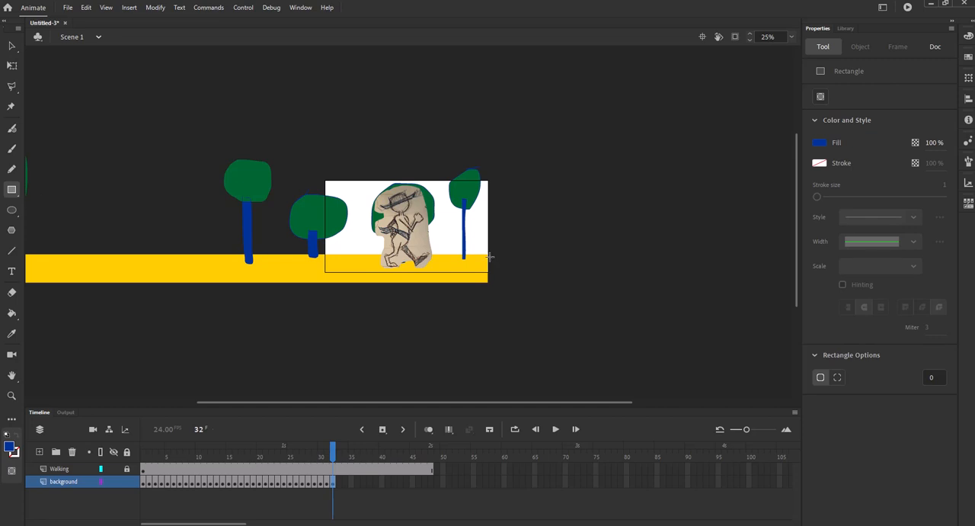
{"action": "mouse_move", "coordinate": [487, 255]}
{"action": "left_mouse_down"}
{"action": "mouse_move", "coordinate": [626, 285]}
{"action": "mouse_move", "coordinate": [776, 284]}
{"action": "left_mouse_up"}
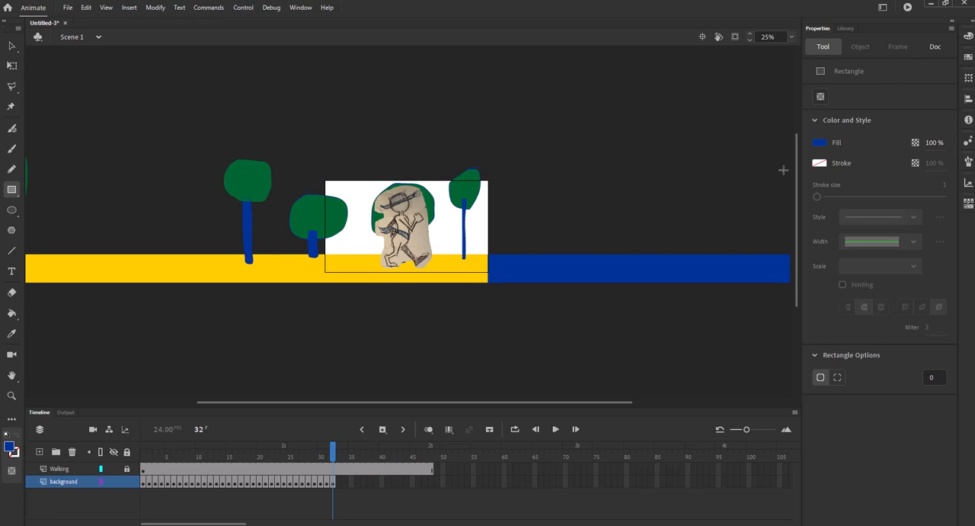
{"action": "left_click", "coordinate": [820, 143]}
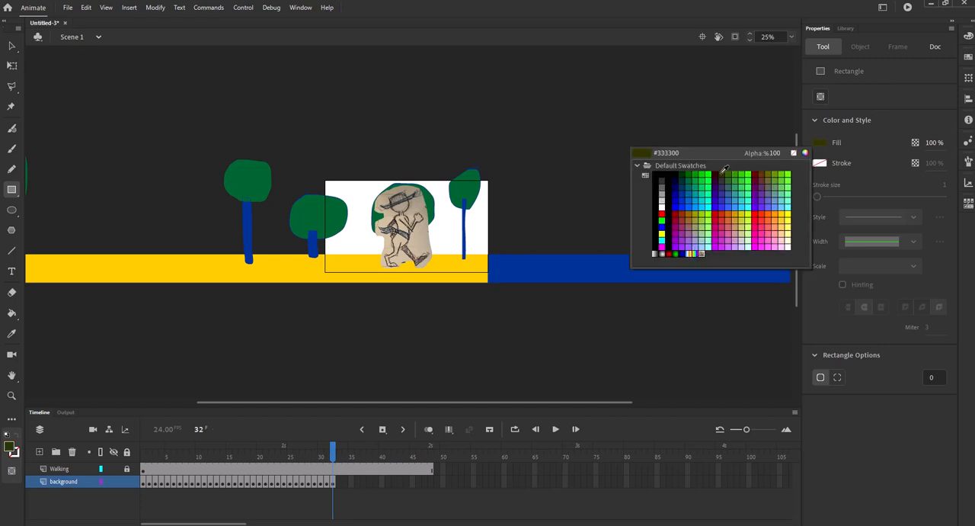
{"action": "left_click", "coordinate": [450, 259]}
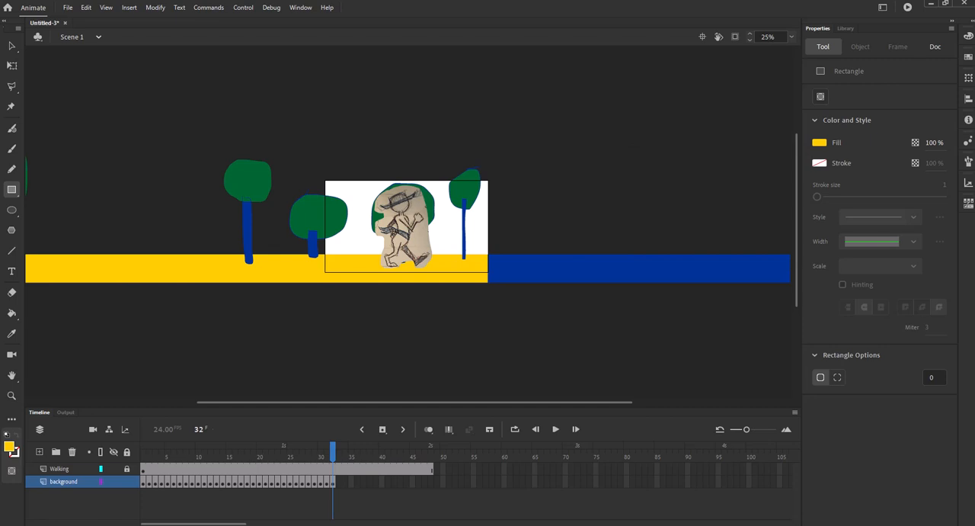
{"action": "left_click", "coordinate": [11, 312]}
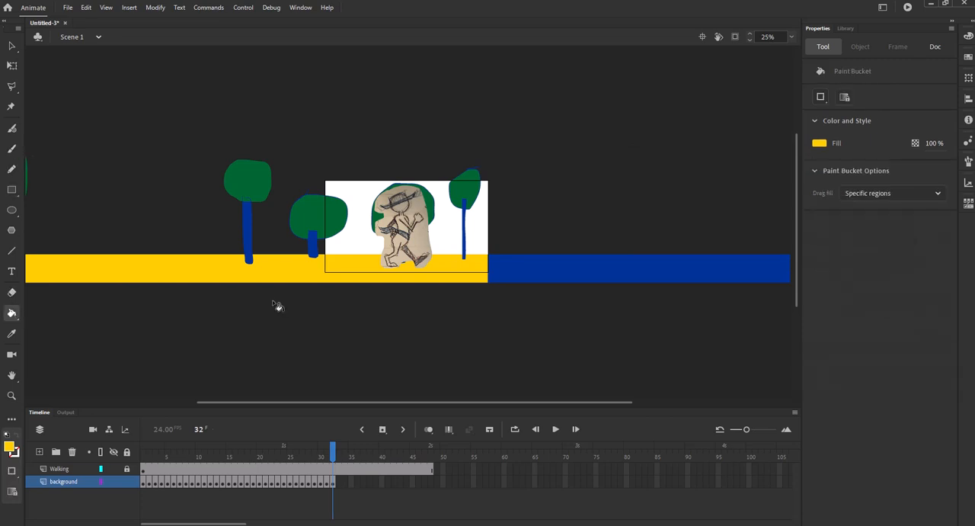
{"action": "left_click", "coordinate": [562, 272]}
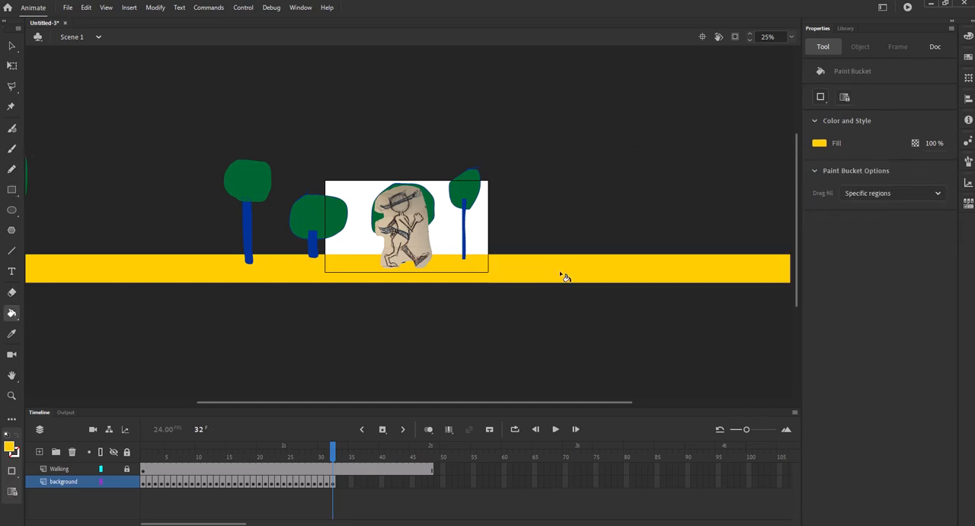
Step: Continue adding background keyframes shifted left through frame 50, then test the movie
{"action": "left_click", "coordinate": [334, 482]}
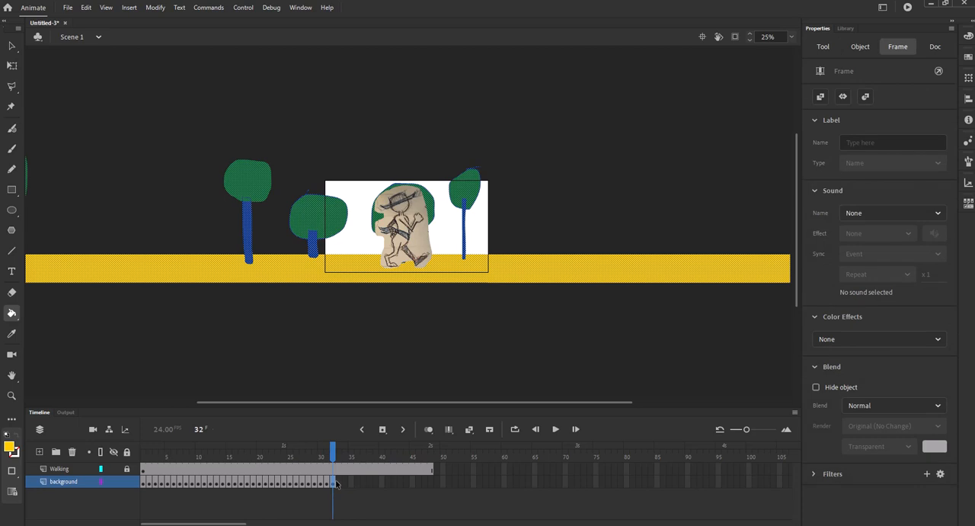
{"action": "key", "text": "F6"}
{"action": "left_click", "coordinate": [11, 44]}
{"action": "left_click_drag", "start_coordinate": [582, 268], "coordinate": [479, 274]}
{"action": "key", "text": "F6"}
{"action": "key", "text": "F6"}
{"action": "key", "text": "F6"}
{"action": "key", "text": "F6"}
{"action": "key", "text": "F6"}
{"action": "key", "text": "F6"}
{"action": "key", "text": "F6"}
{"action": "key", "text": "F6"}
{"action": "key", "text": "F6"}
{"action": "key", "text": "F6"}
{"action": "key", "text": "F6"}
{"action": "key", "text": "F6"}
{"action": "key", "text": "F6"}
{"action": "key", "text": "F6"}
{"action": "key", "text": "F6"}
{"action": "key", "text": "F6"}
{"action": "key", "text": "F6"}
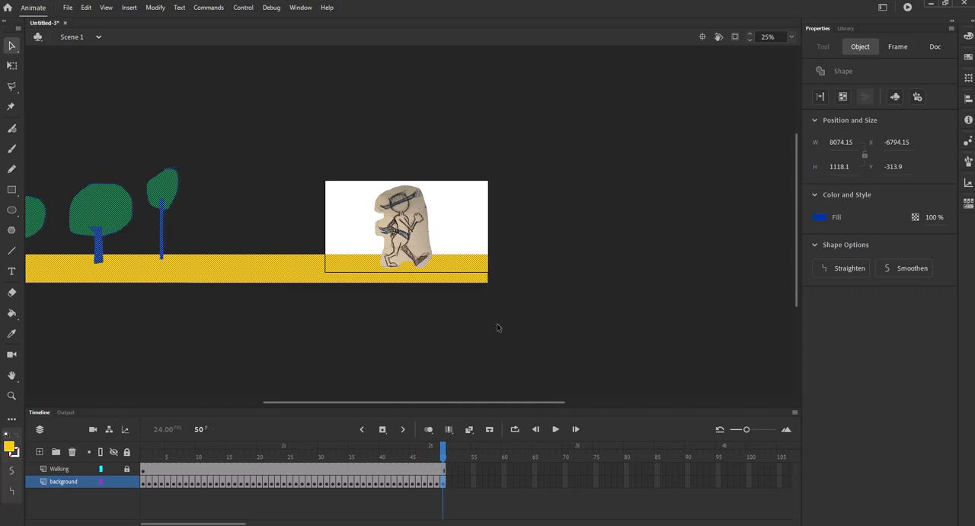
{"action": "key", "text": "ctrl+Return"}
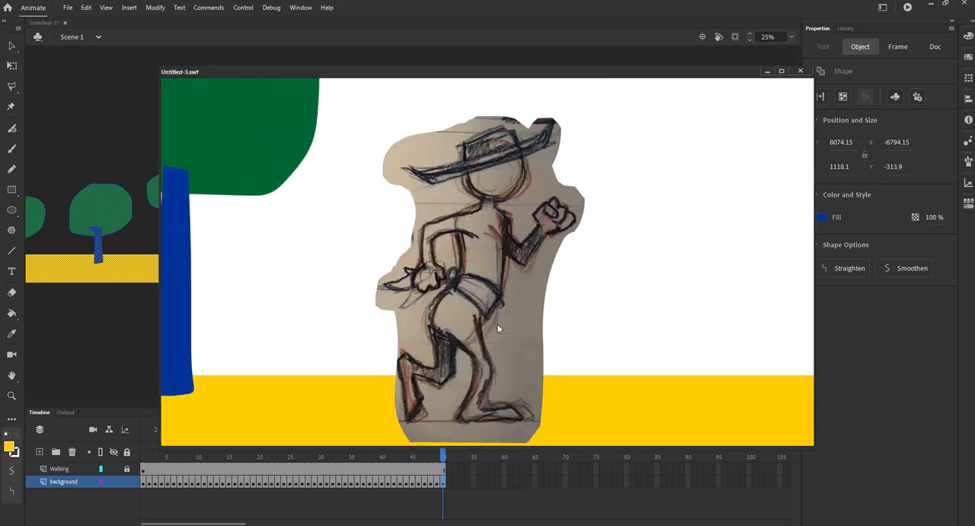